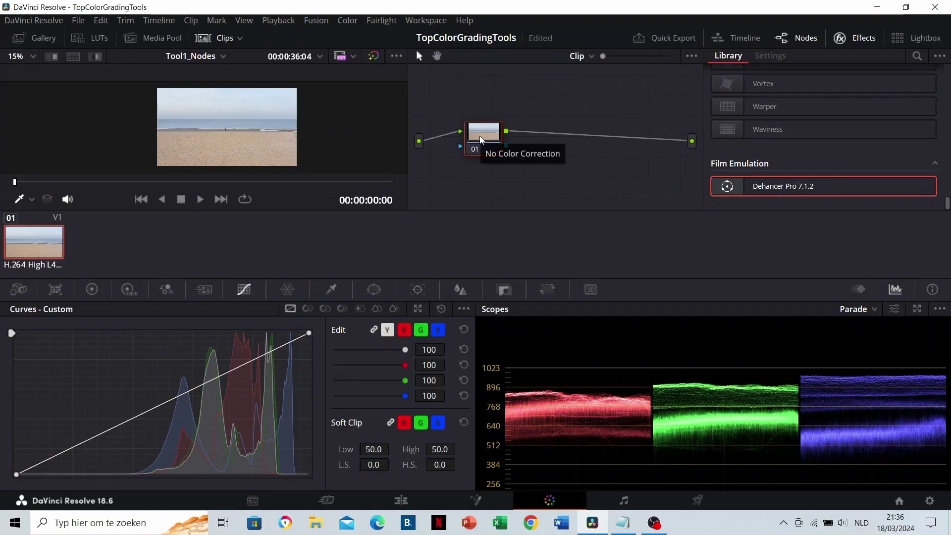
Try a contrast curve on node 01, then reset its grade to keep it as the ungraded Original
left_click_drag(115, 426, 111, 435)
left_click_drag(246, 367, 243, 361)
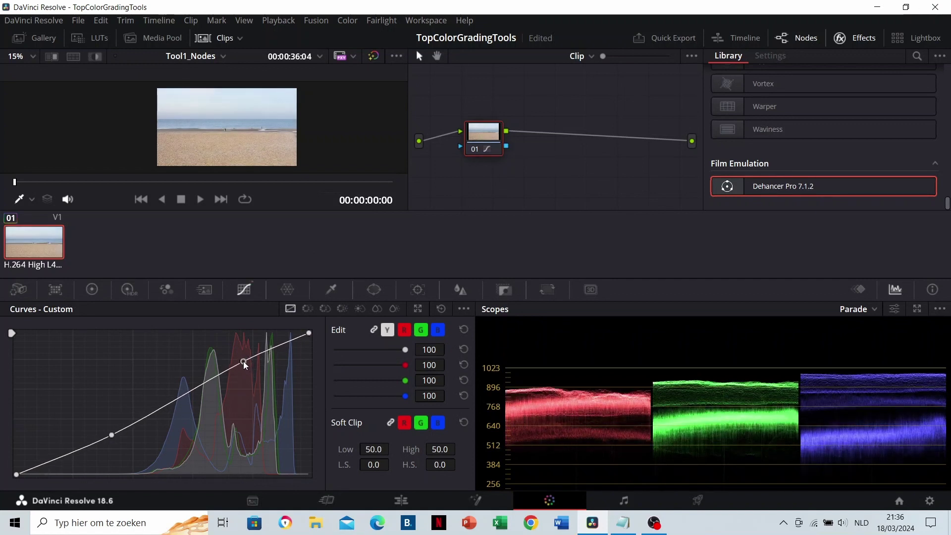
right_click(485, 132)
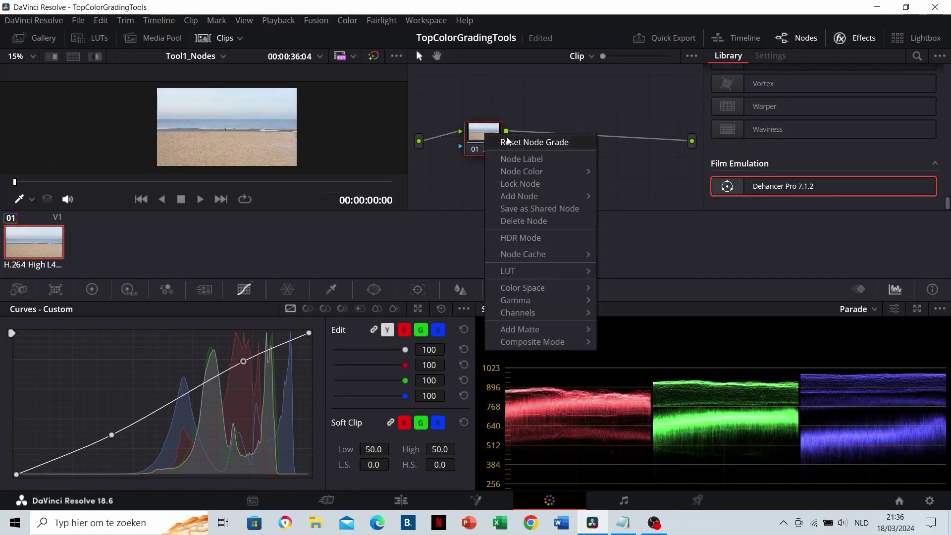
left_click(508, 140)
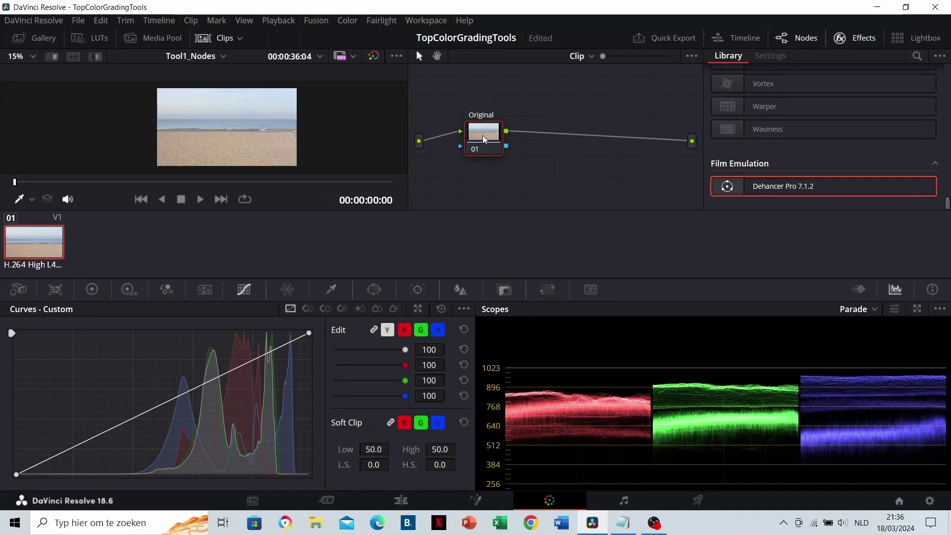
Add a serial node labelled 'Curves' and give it an S-shaped contrast curve
right_click(483, 136)
mouse_move(529, 198)
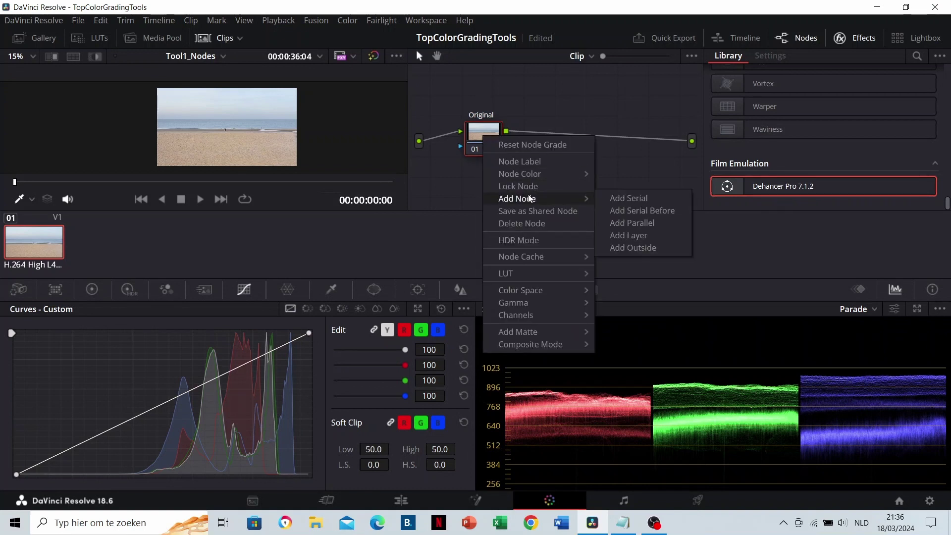
left_click(624, 197)
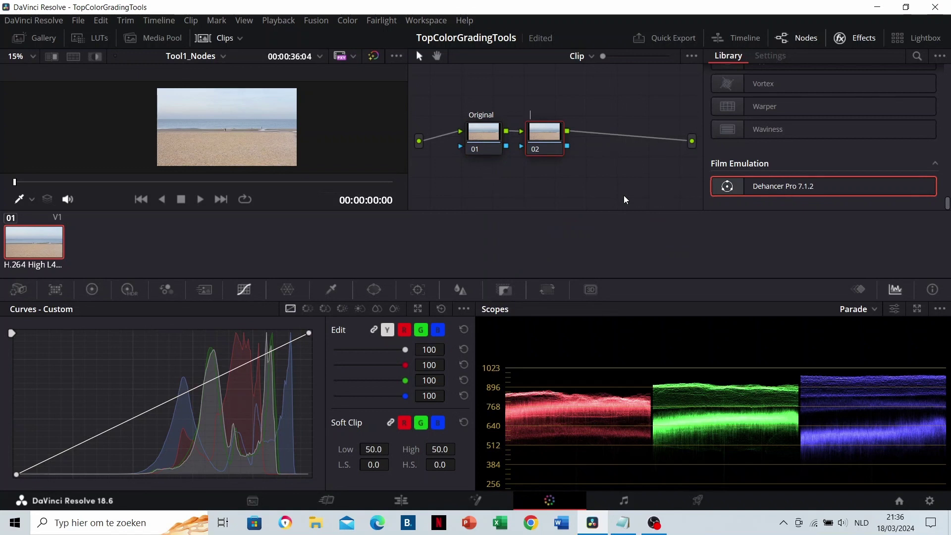
type("Curves")
left_click_drag(109, 430, 110, 438)
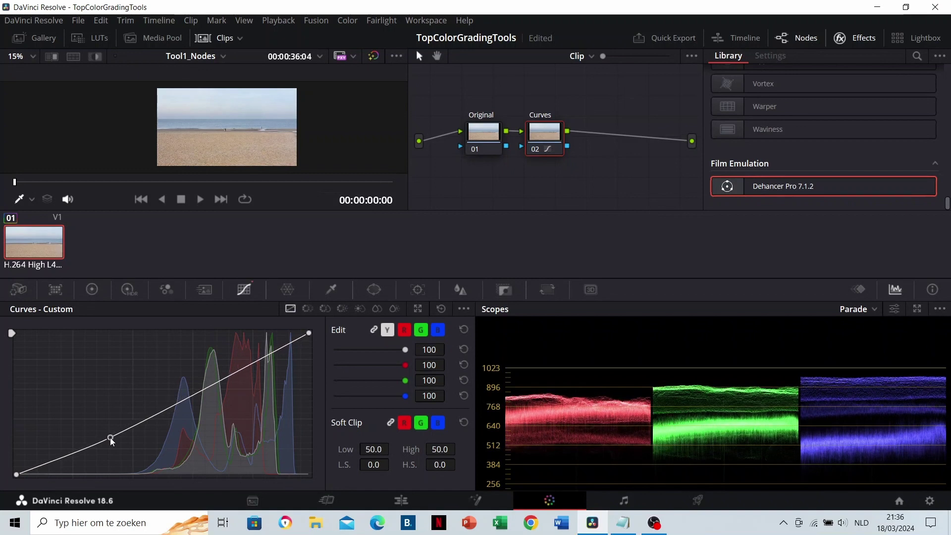
left_click_drag(233, 373, 233, 368)
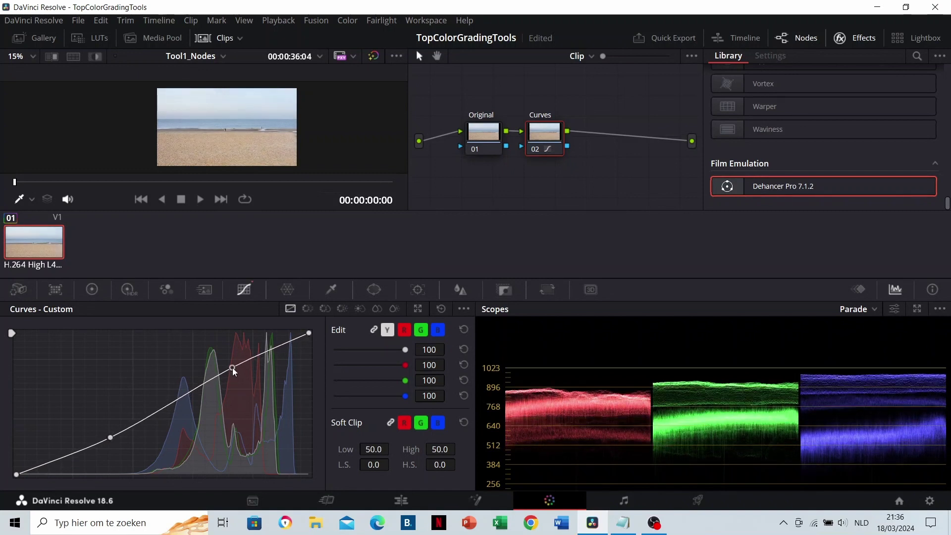
Add a serial node labelled 'Warper' and shift a Color Warper point's hue and saturation
right_click(537, 137)
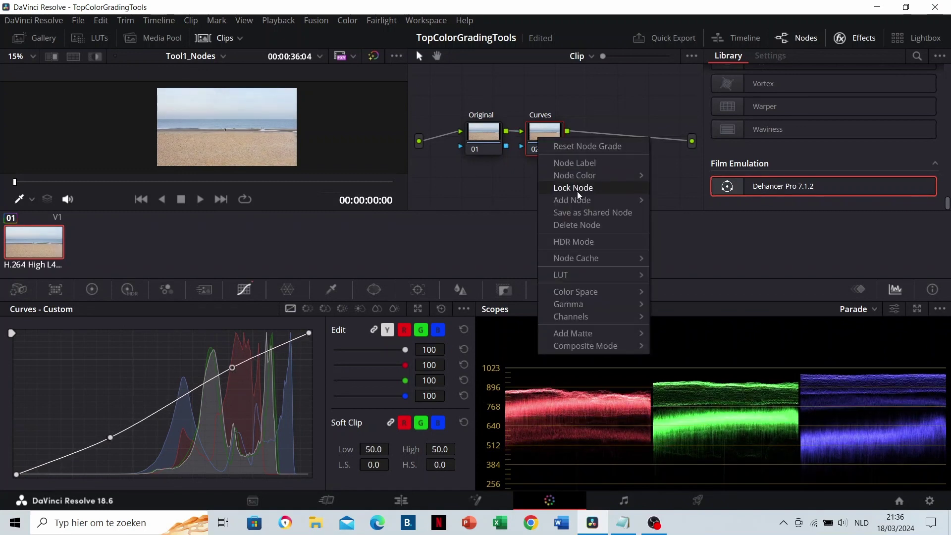
mouse_move(581, 202)
left_click(692, 201)
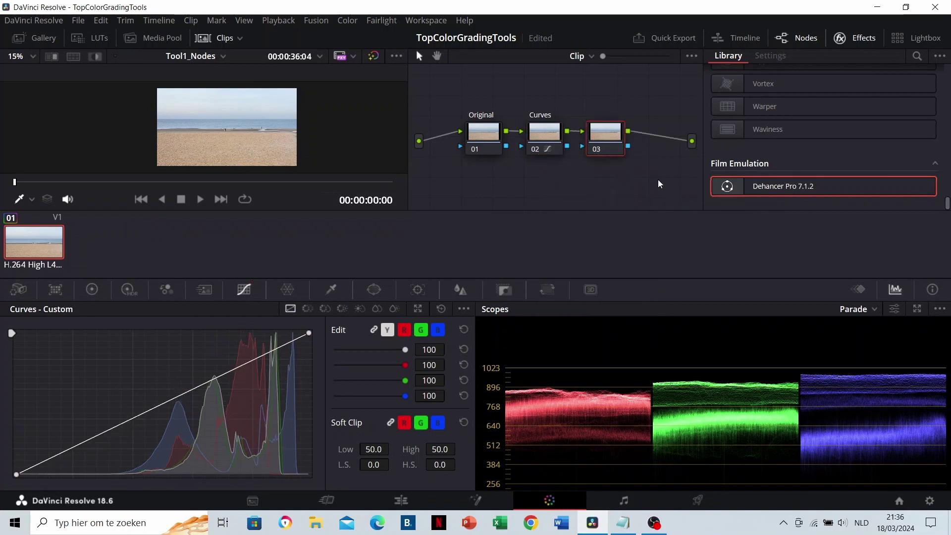
type("Warper")
key("Return")
left_click(287, 290)
left_click_drag(137, 381, 174, 399)
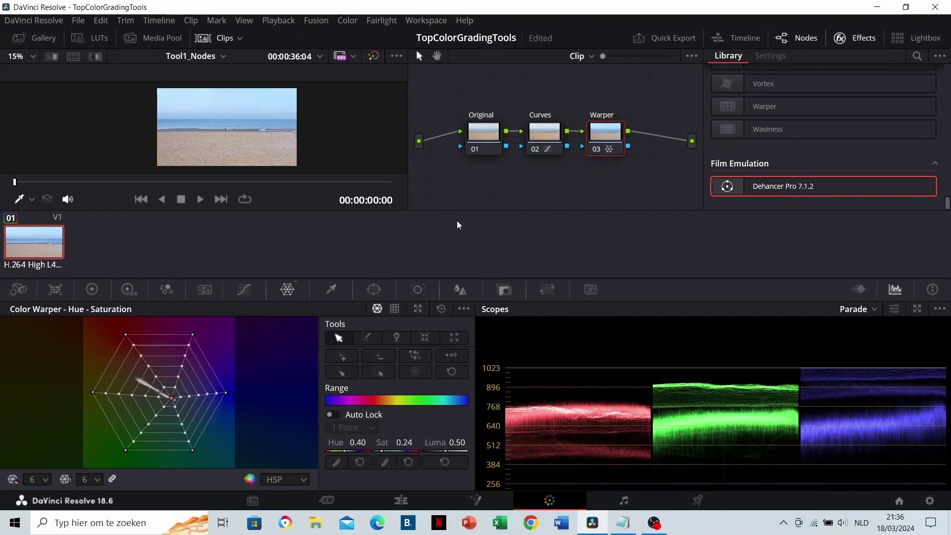
Toggle the Curves and Warper nodes off and on with Ctrl+D to compare the grade
key("ctrl+d")
left_click(545, 132)
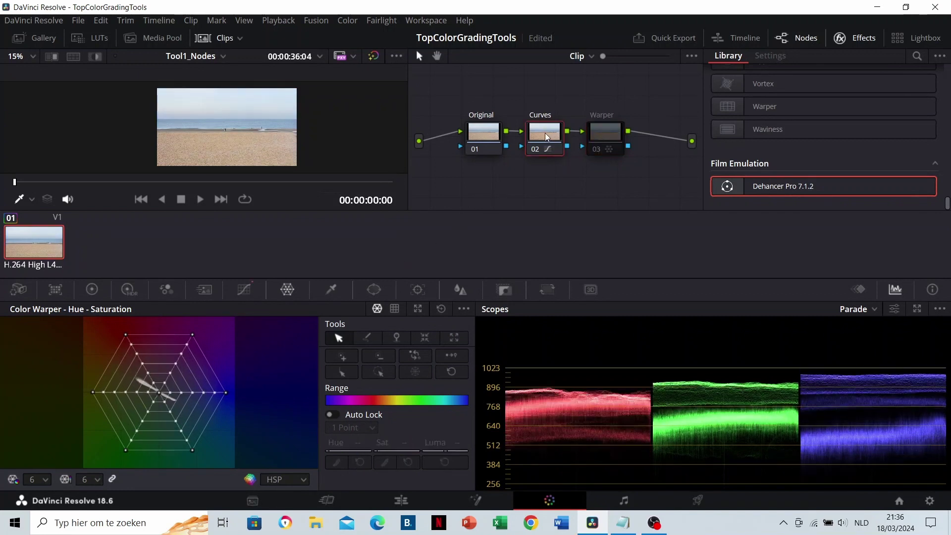
key("ctrl+d")
left_click(601, 135)
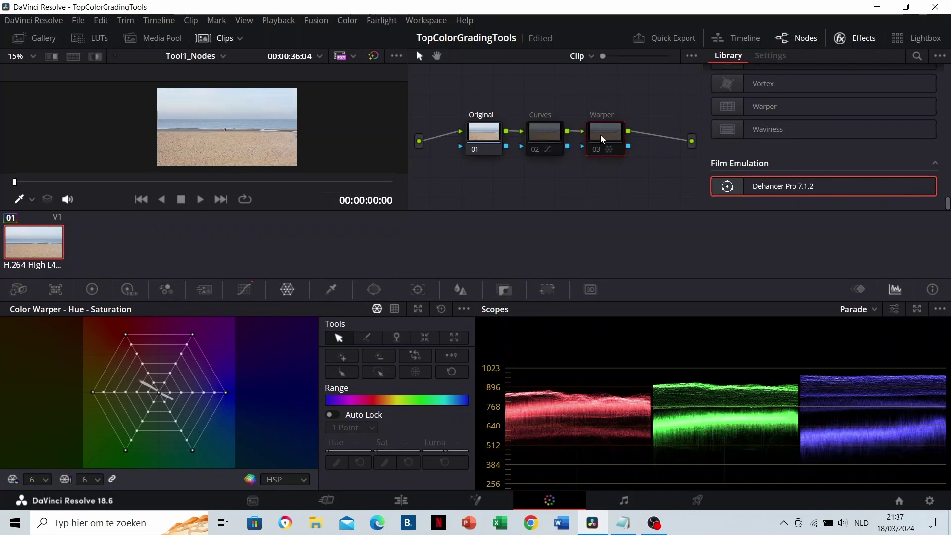
key("ctrl+d")
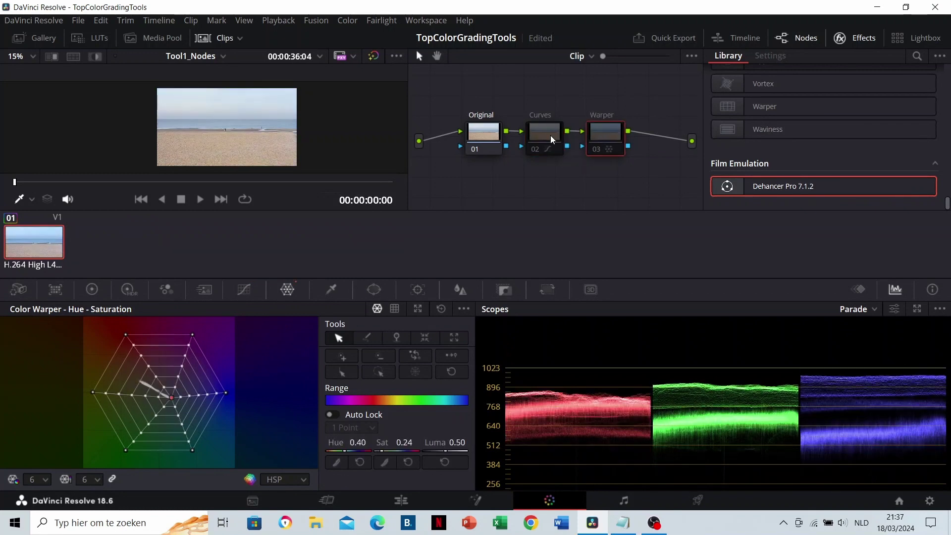
key("ctrl+d")
left_click(545, 135)
key("ctrl+d")
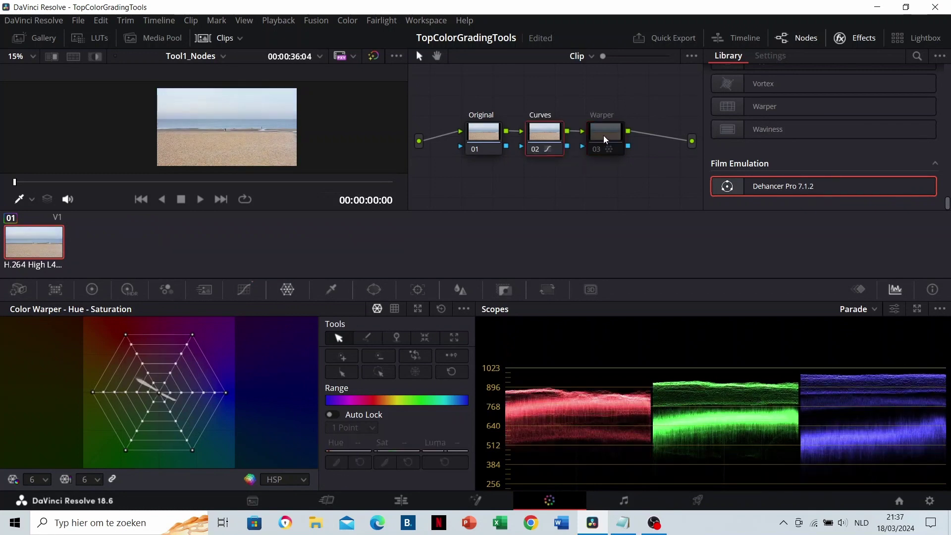
left_click(605, 136)
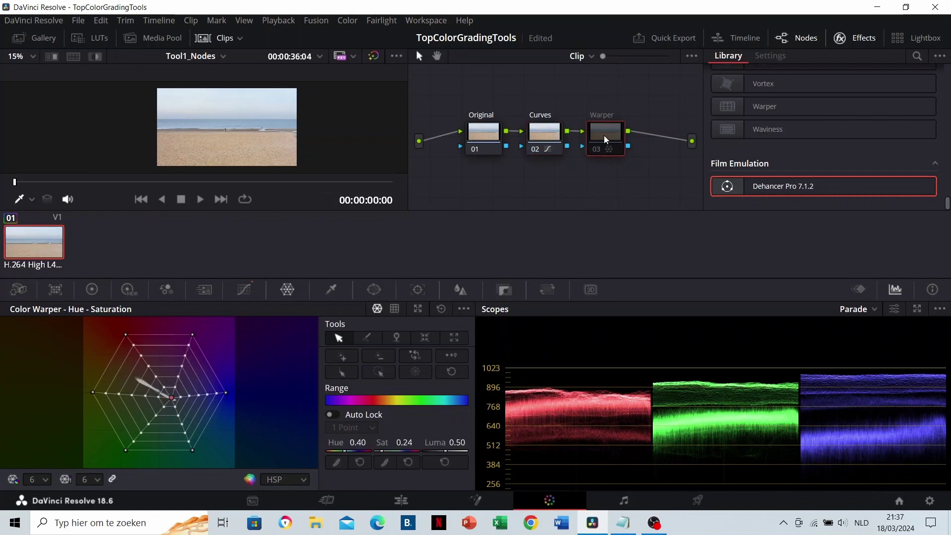
key("ctrl+d")
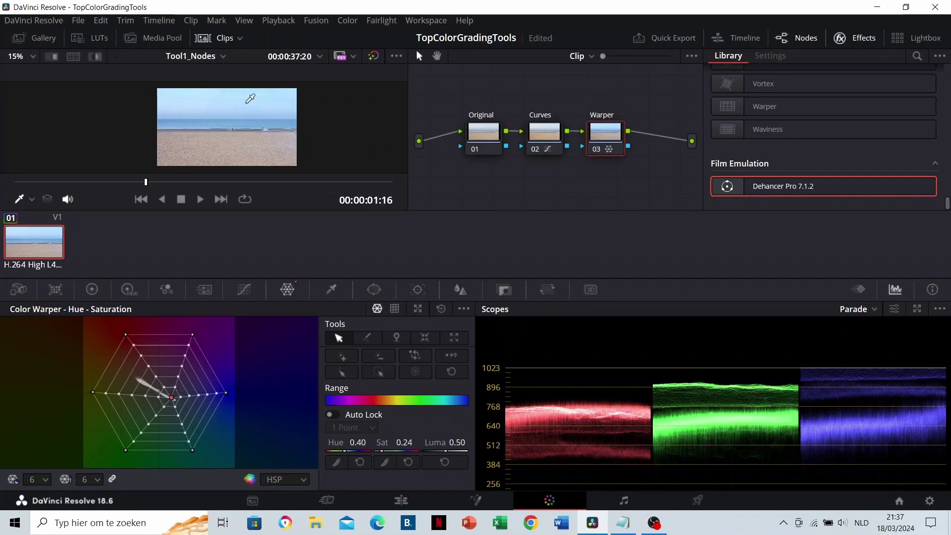
Open Keyboard Customization and filter the commands by 'nodes' to expand Color > Nodes
left_click(25, 23)
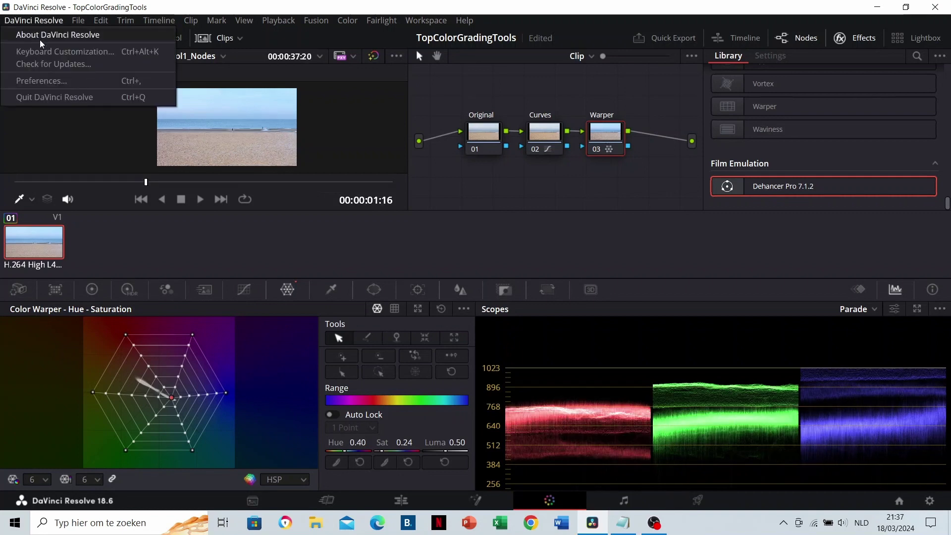
left_click(48, 53)
left_click(720, 204)
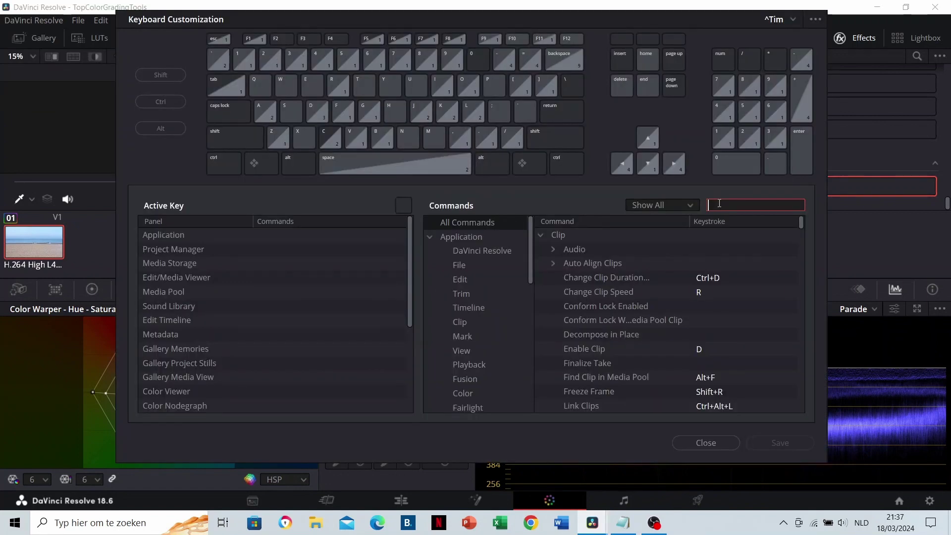
type("nodes")
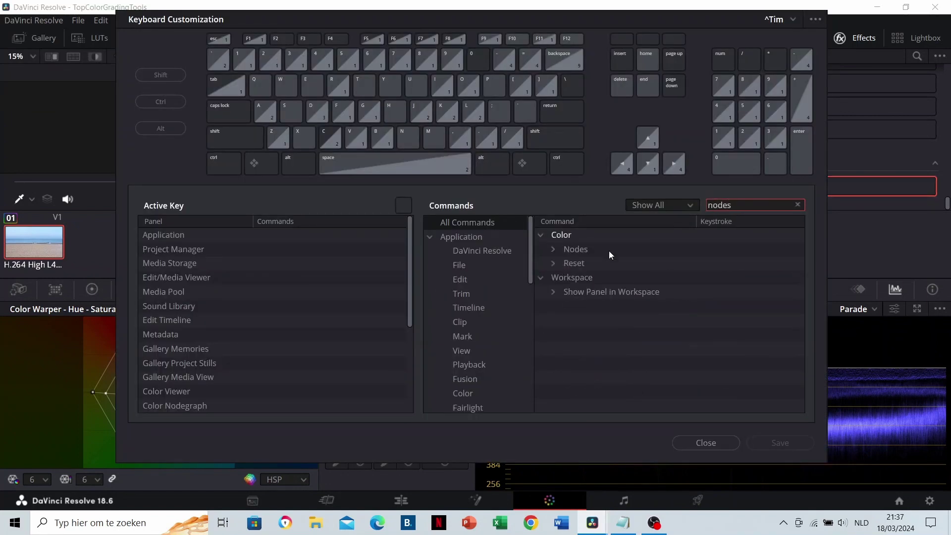
left_click(554, 252)
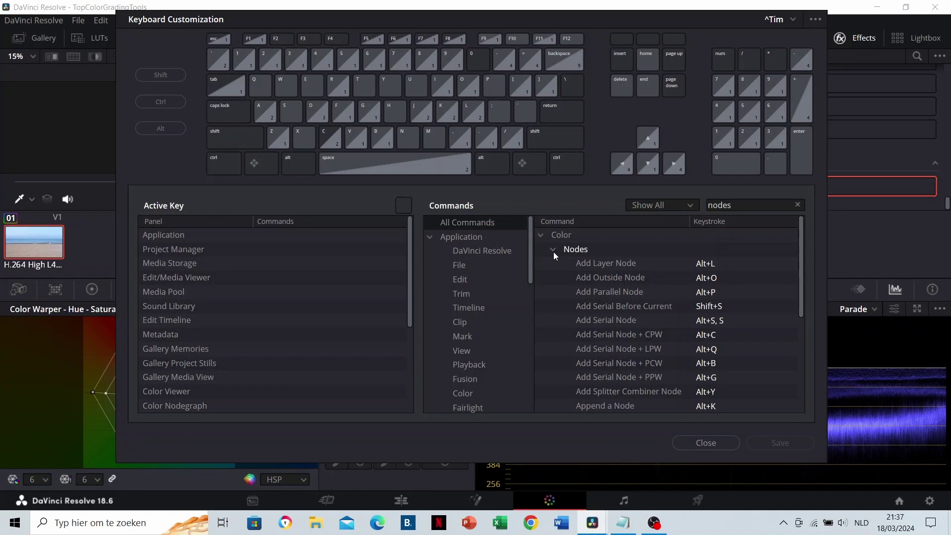
Review the Add Serial Node, Enable/Disable Selected Nodes and Label Selected Node shortcuts
scroll(602, 272, "down", 1)
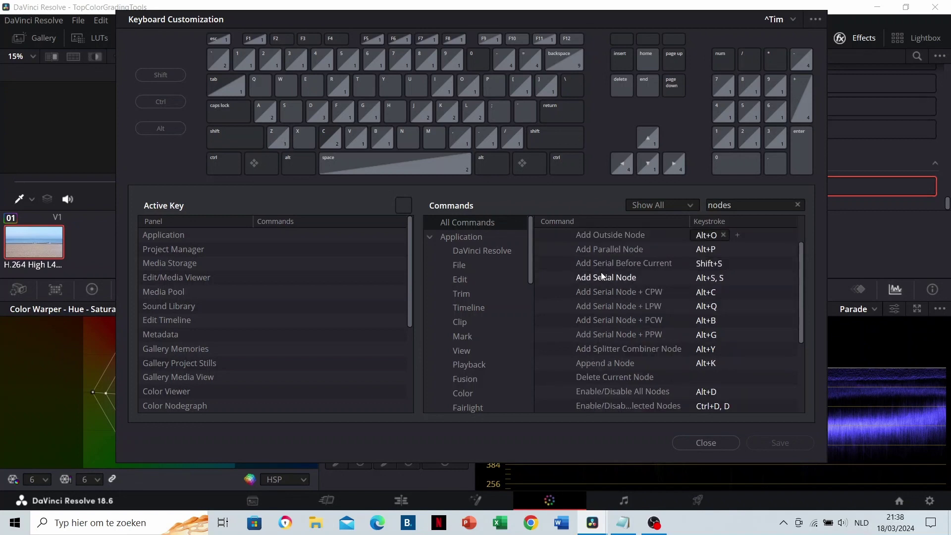
left_click(604, 275)
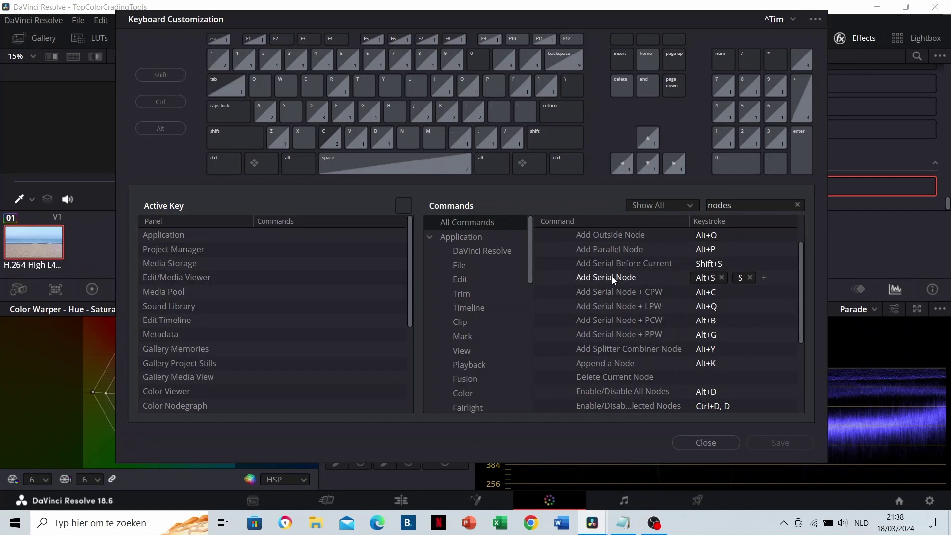
scroll(611, 277, "down", 2)
left_click(623, 319)
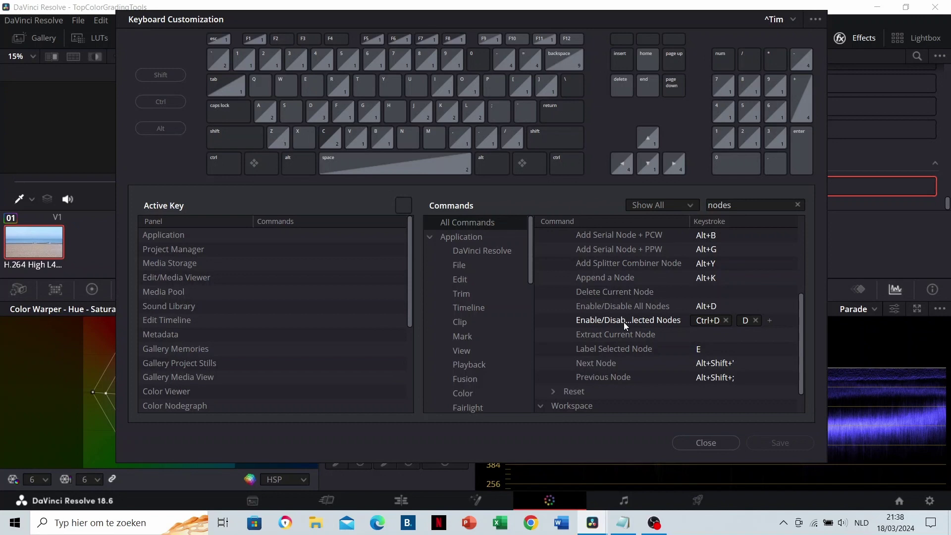
left_click(621, 349)
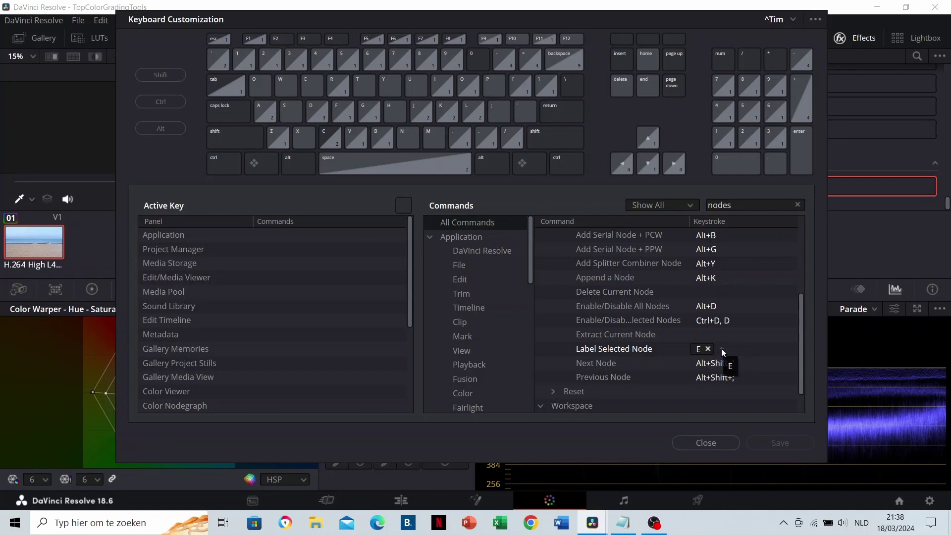
Reassign Label Selected Node to the E key and save the shortcuts
left_click(709, 349)
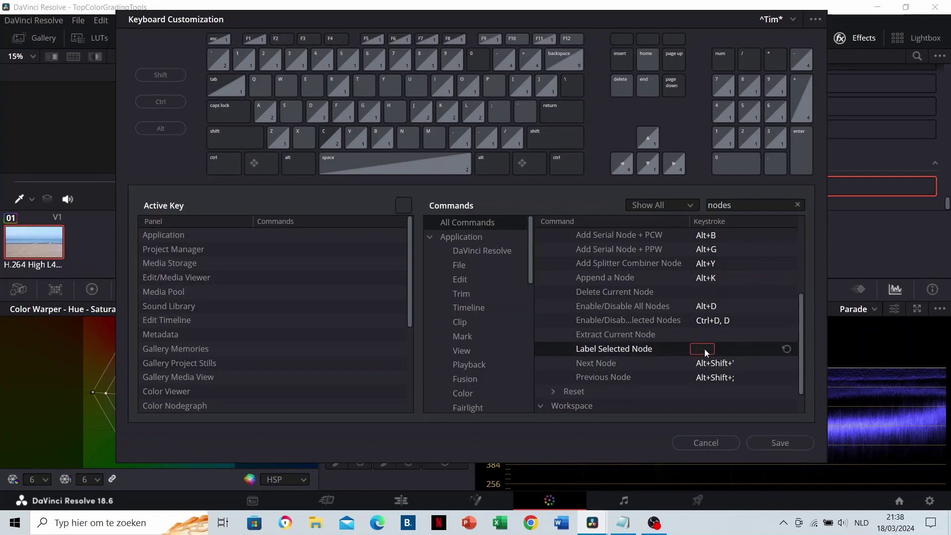
key("e")
left_click(779, 443)
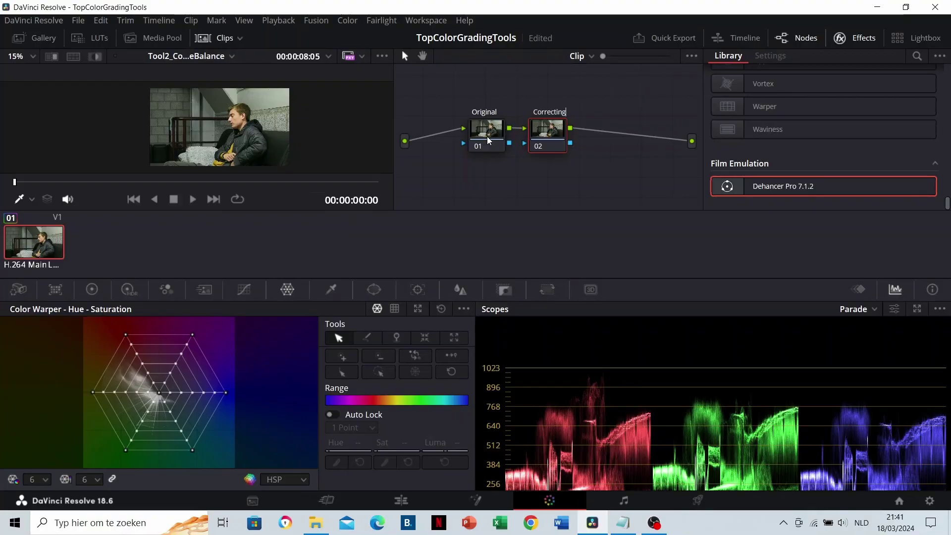
Append 'White Balance' to node 02's label so it reads 'Correcting White Balance'
type("White Balance")
key("Return")
Show the Primaries color wheels and toggle Display Qualifier Focus in the scopes menu
left_click(99, 291)
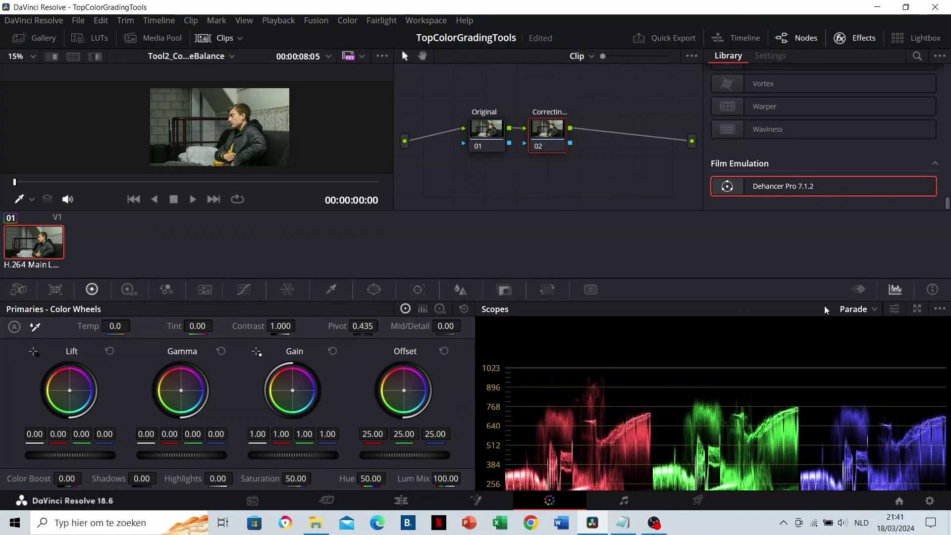
left_click(941, 310)
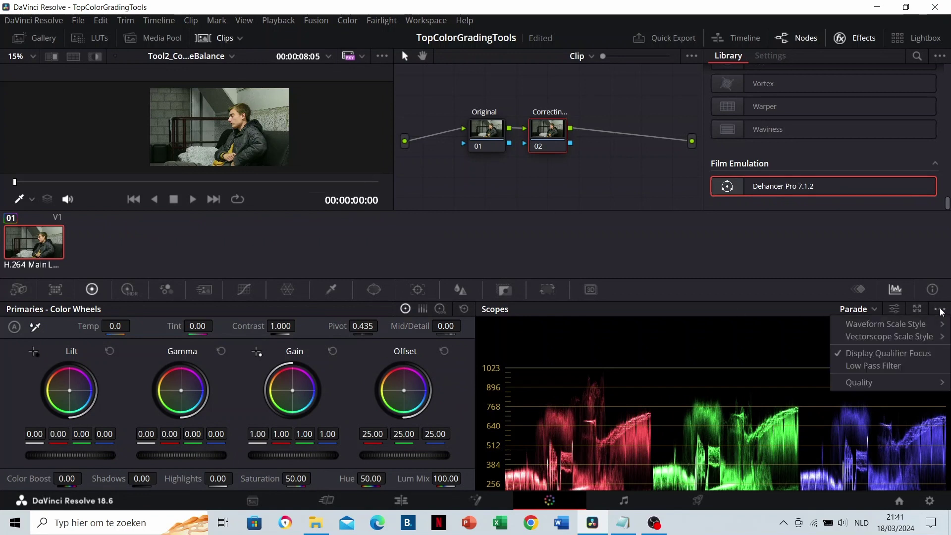
left_click(874, 355)
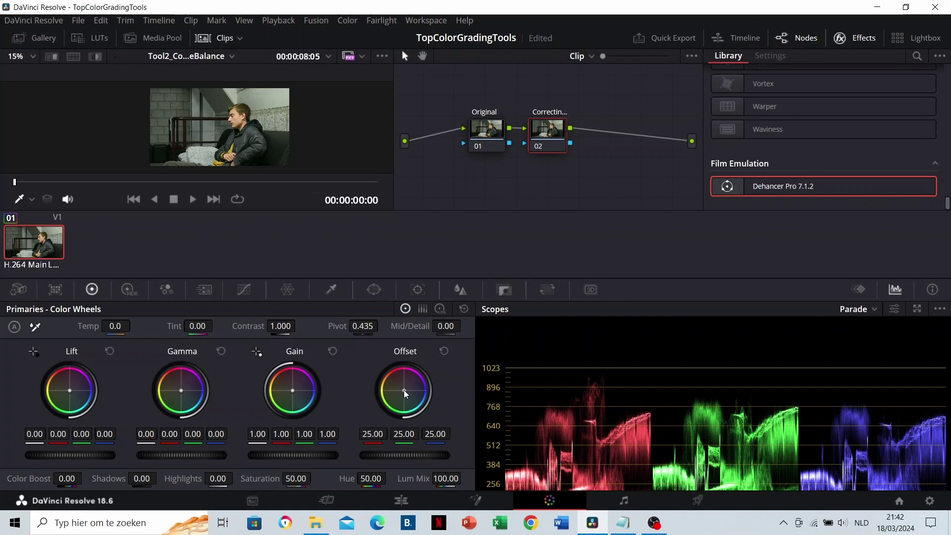
Drag the Offset wheel to 28.19, 23.21, 29.18, then toggle the node to compare
left_click_drag(404, 390, 406, 388)
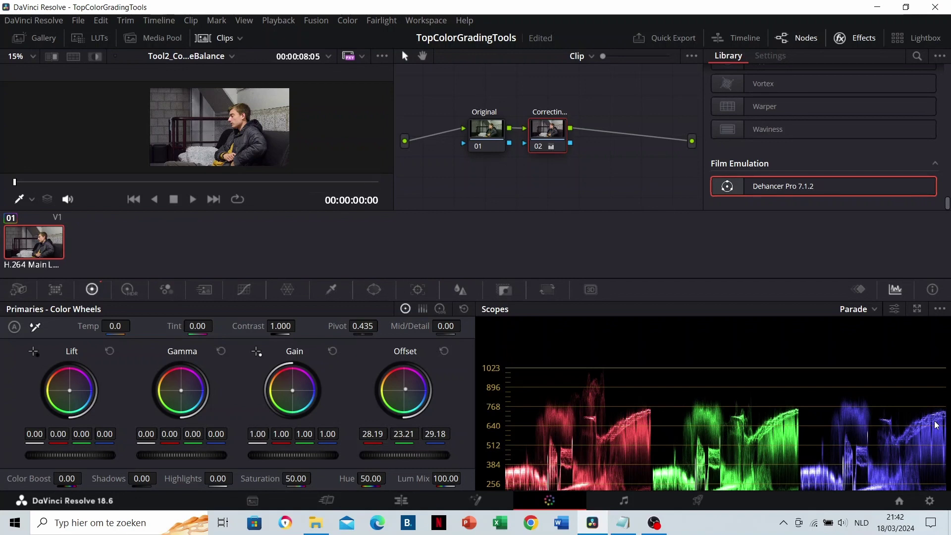
key("ctrl+d")
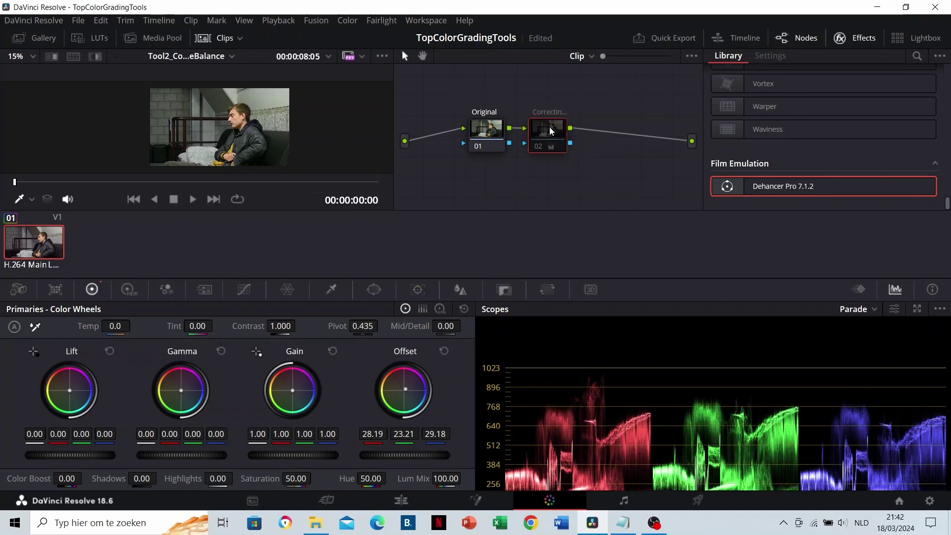
key("ctrl+d")
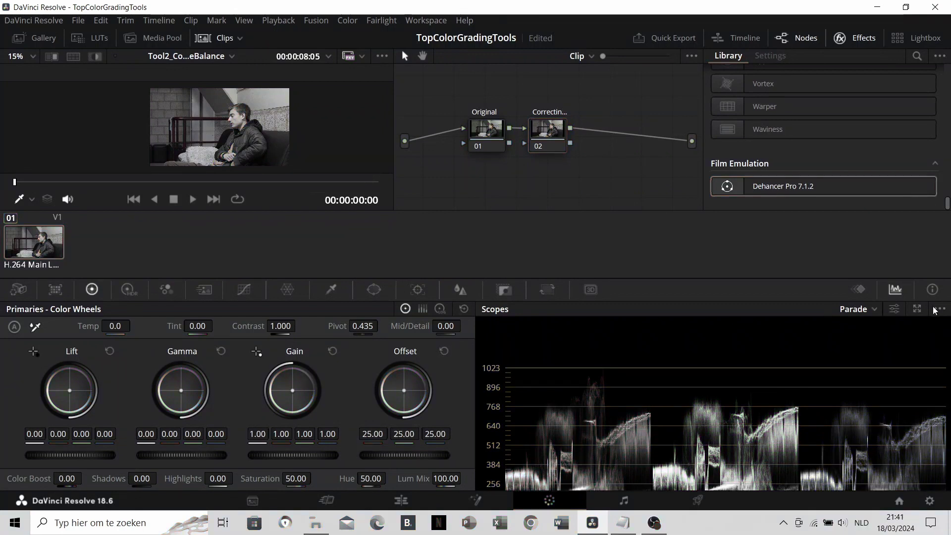
Switch the palette from the color wheels to Curves, then to the Color Warper grid
left_click(940, 309)
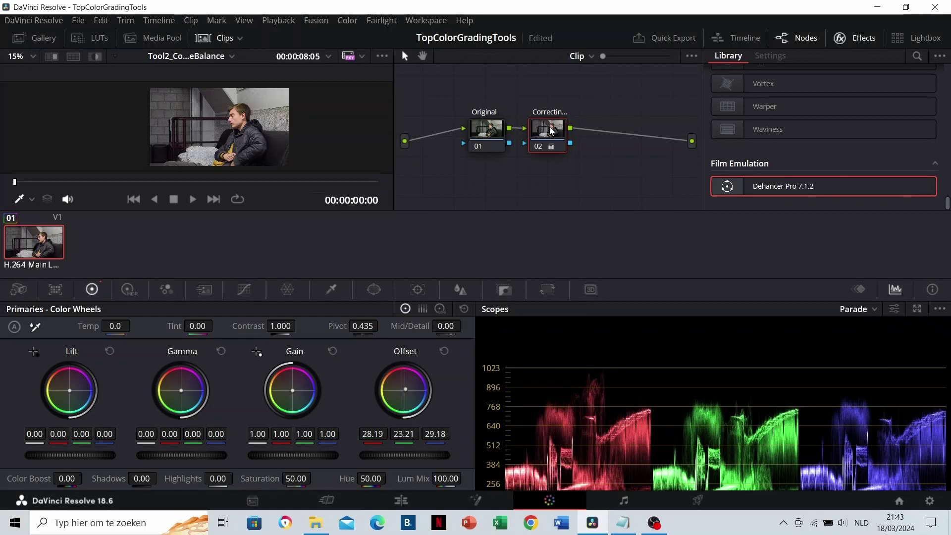
left_click(240, 291)
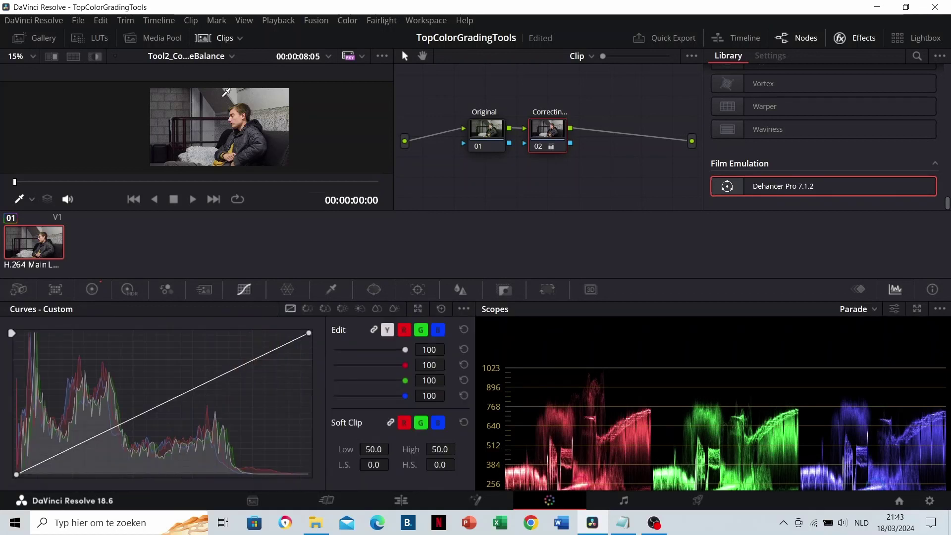
left_click(286, 296)
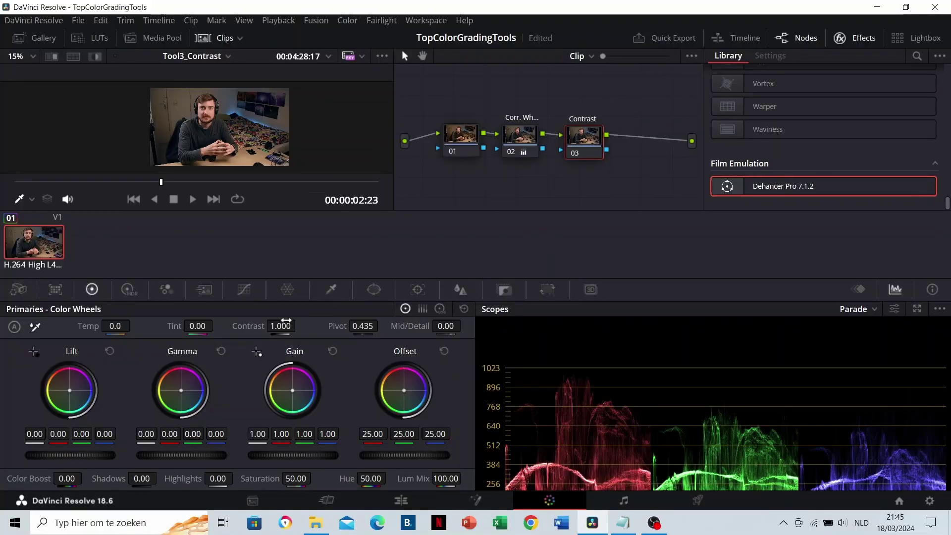
Raise Contrast and undo it, then pull the Lift master wheel down to -0.04
left_click_drag(280, 326, 323, 326)
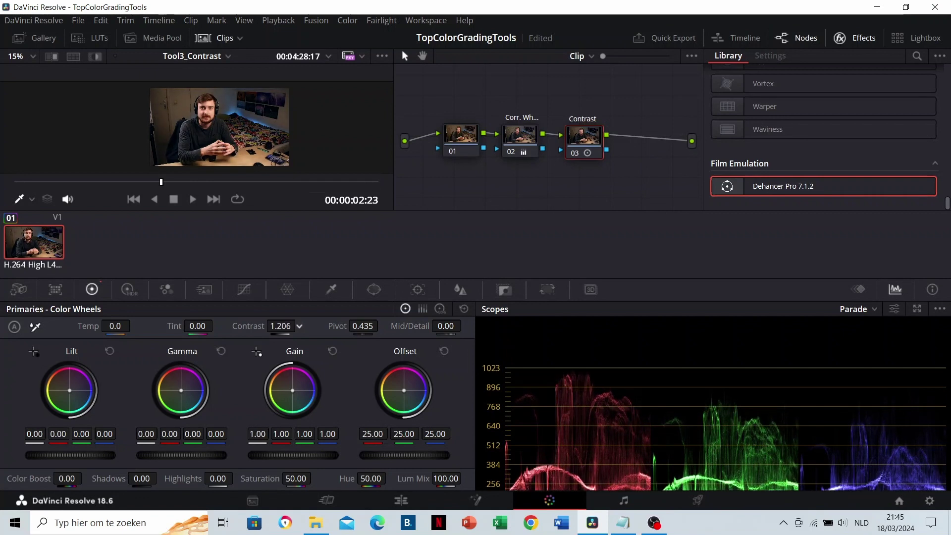
key("ctrl+z")
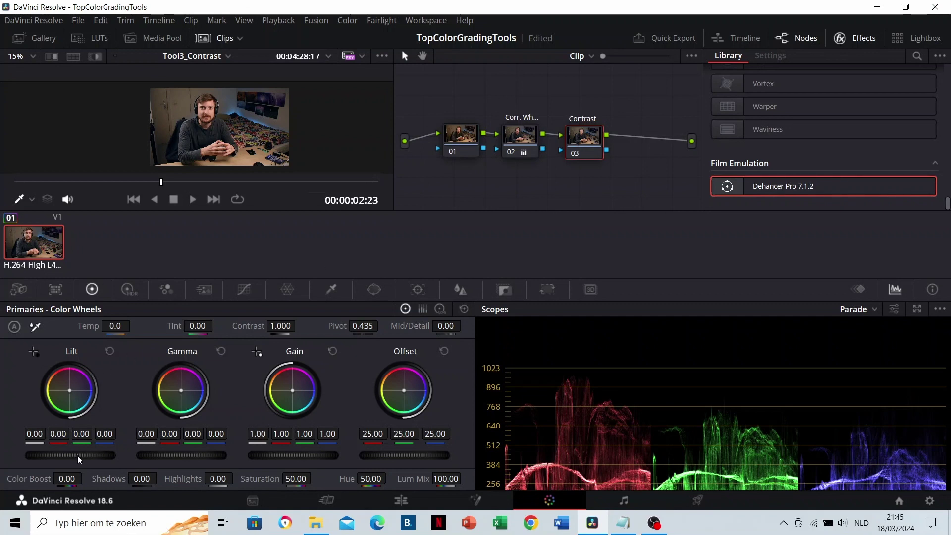
left_click_drag(78, 459, 69, 459)
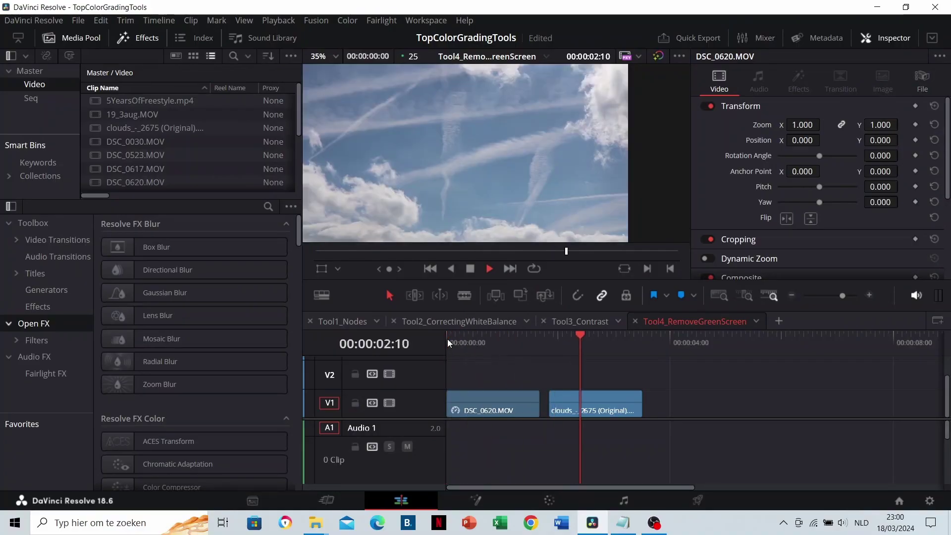
Stop playback, put DSC_0620.MOV on V2 and move the clouds clip to the start of V1
key("space")
left_click_drag(477, 402, 474, 379)
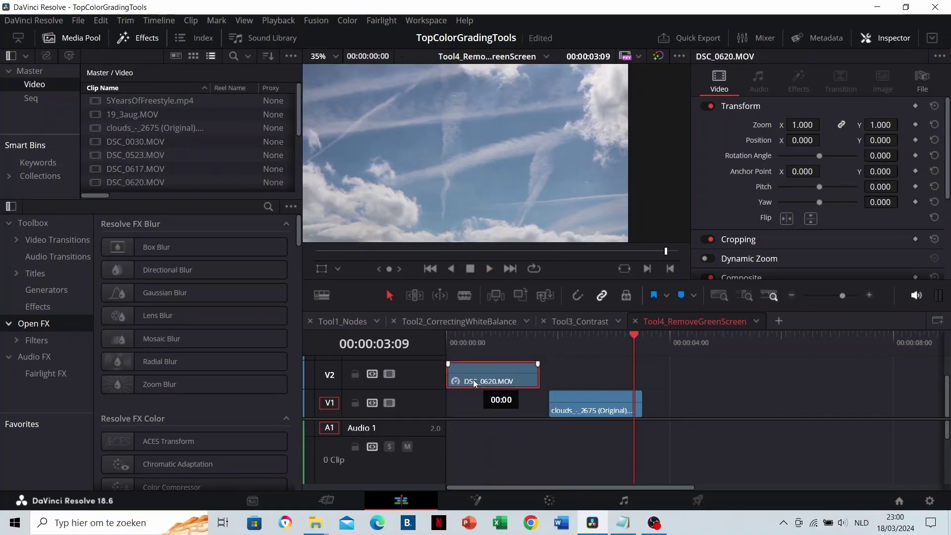
left_click_drag(565, 410, 453, 403)
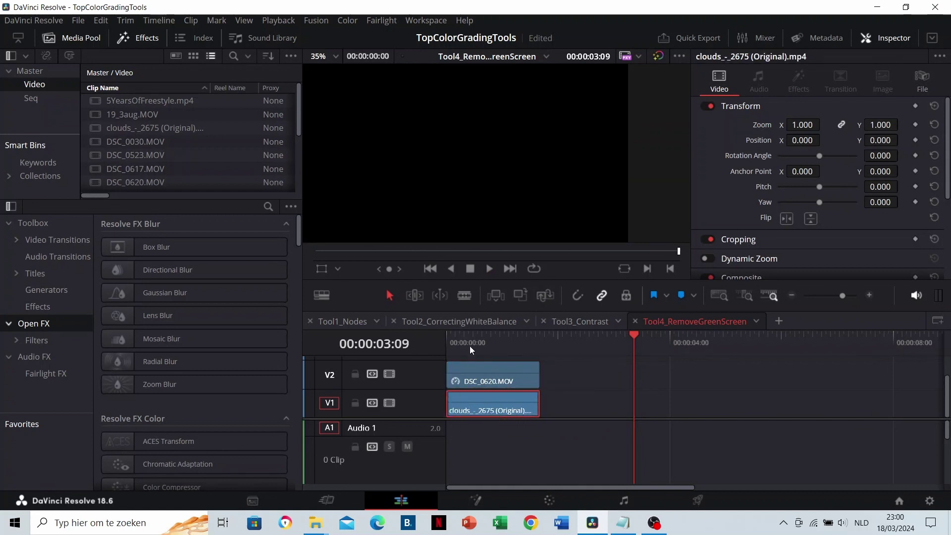
left_click(468, 341)
left_click(593, 374)
On the Color page, add an alpha output and a serial node labelled 'Remove Green Screen'
left_click(550, 501)
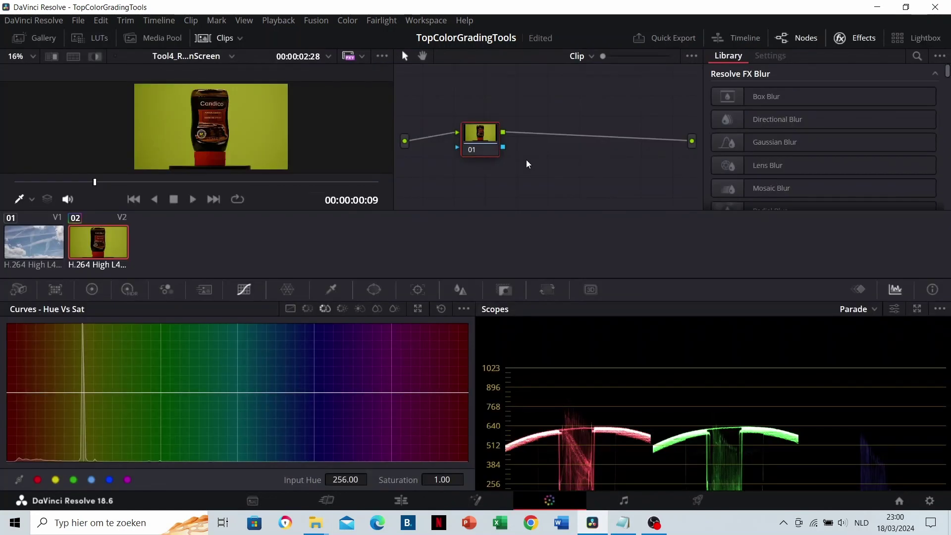
right_click(527, 160)
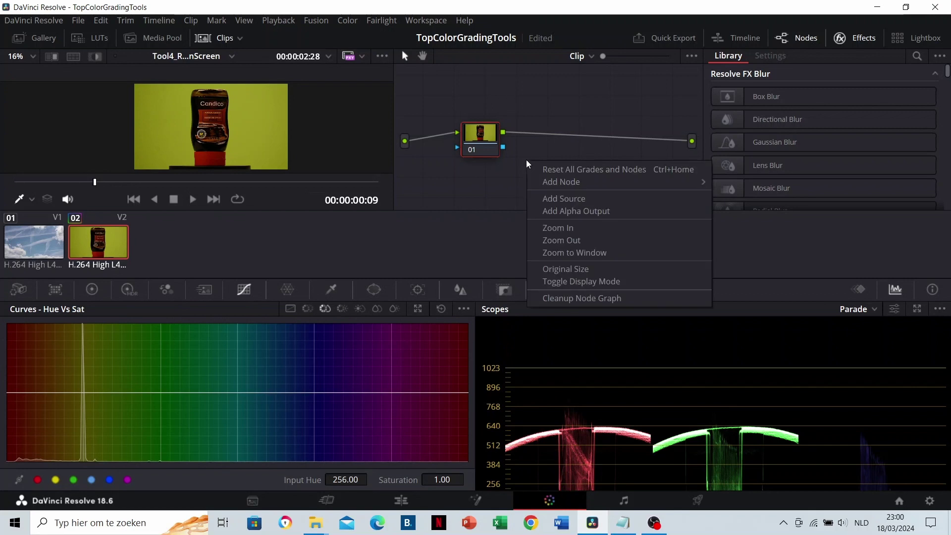
left_click(578, 211)
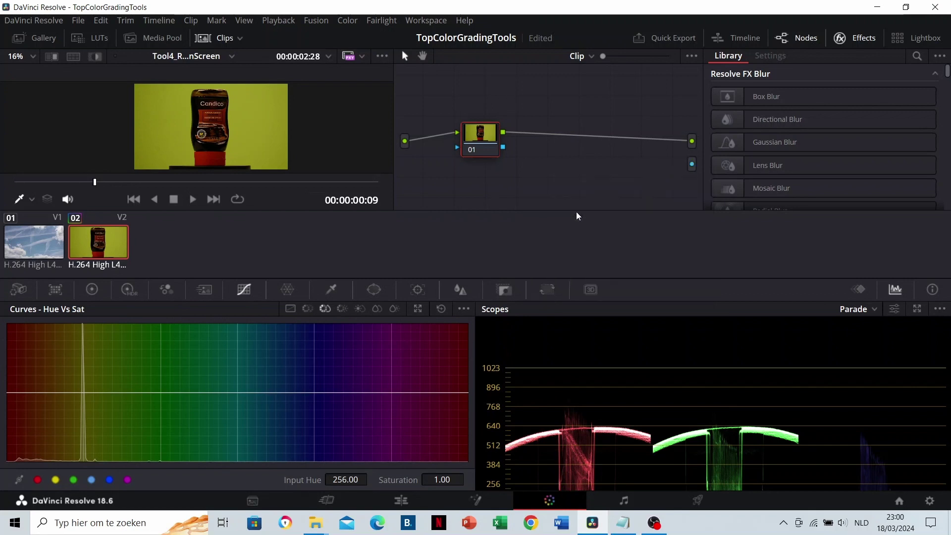
key("alt+s")
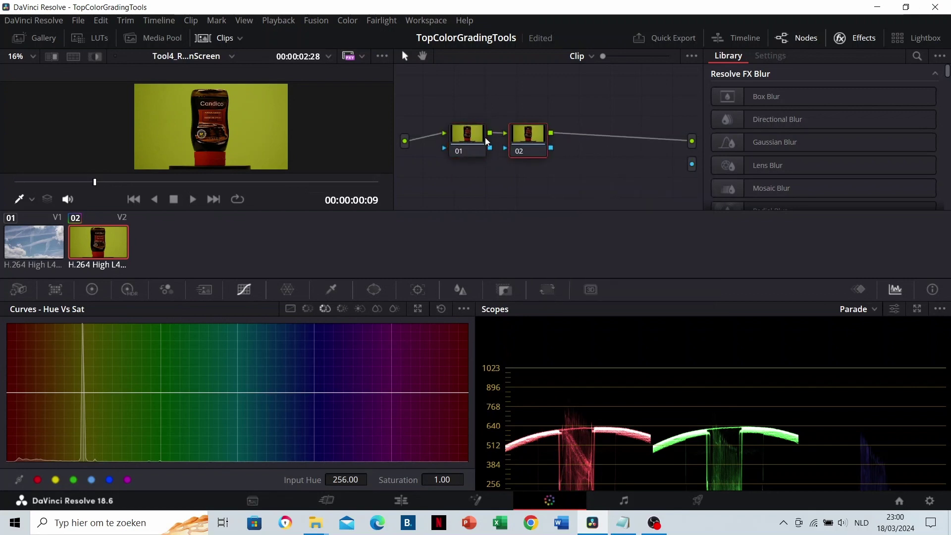
type("Remove Green Screen")
key("Return")
Eyedrop the green backdrop with the HSL qualifier and widen the Hue range to width 11.1
left_click(331, 290)
left_click(250, 103)
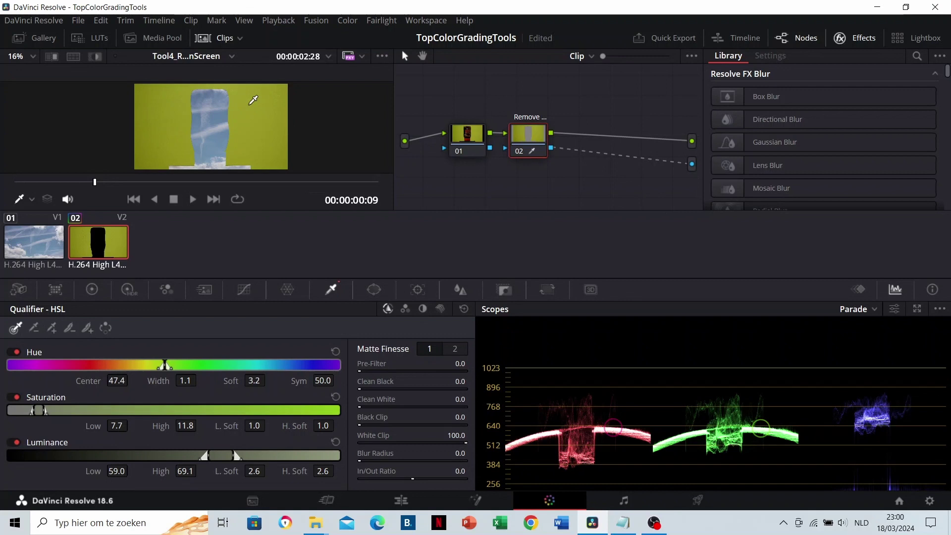
scroll(253, 100, "up", 3)
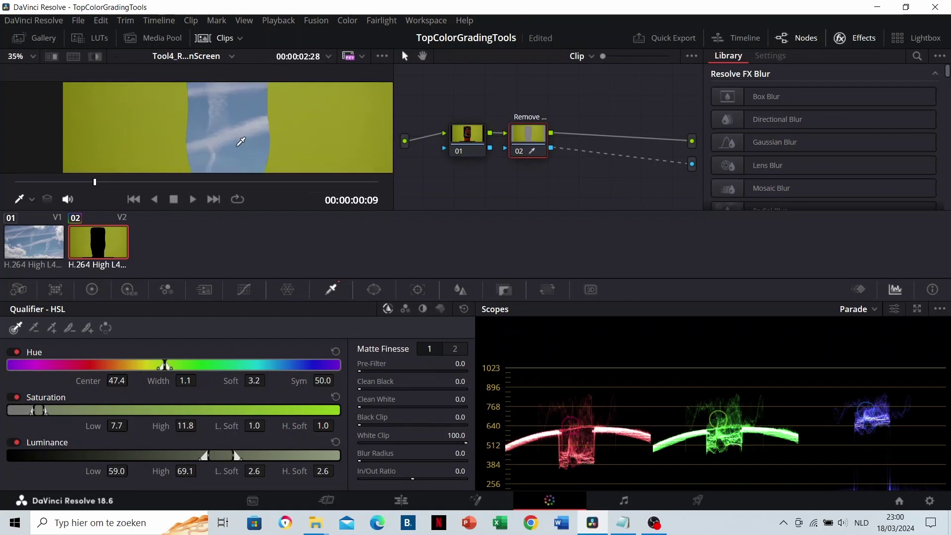
scroll(252, 145, "up", 2)
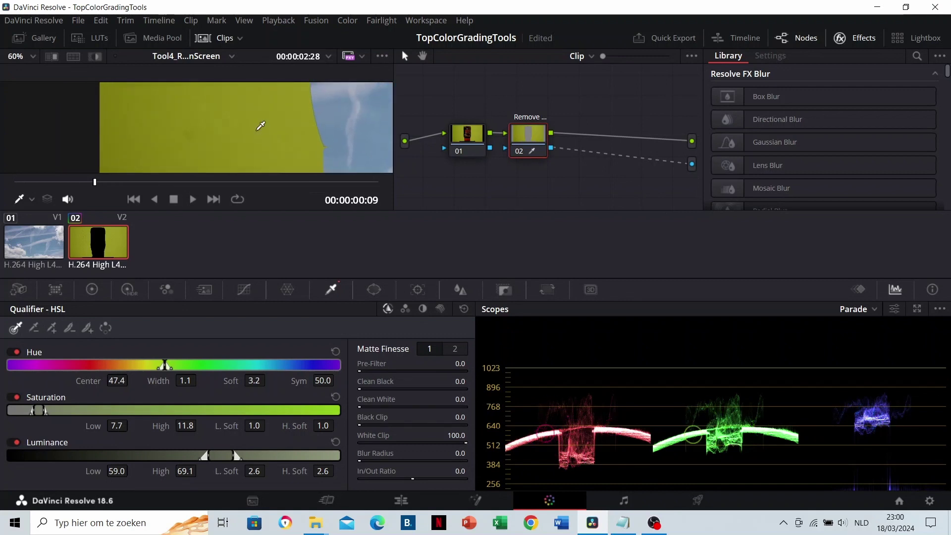
scroll(256, 128, "down", 1)
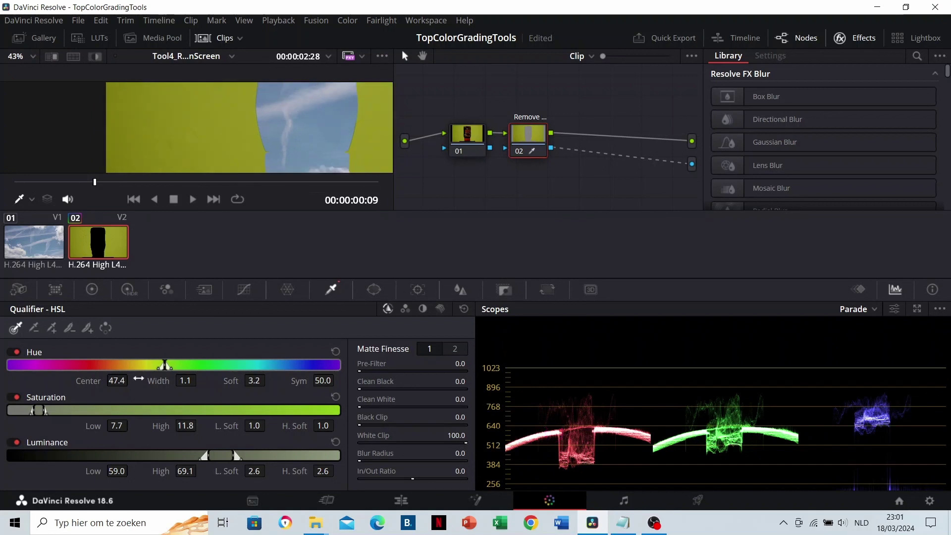
mouse_move(165, 365)
left_mouse_down()
mouse_move(140, 365)
mouse_move(174, 366)
left_mouse_up()
Check both Matte Finesse tabs, then turn off Highlight mode to view the composite
scroll(246, 126, "down", 1)
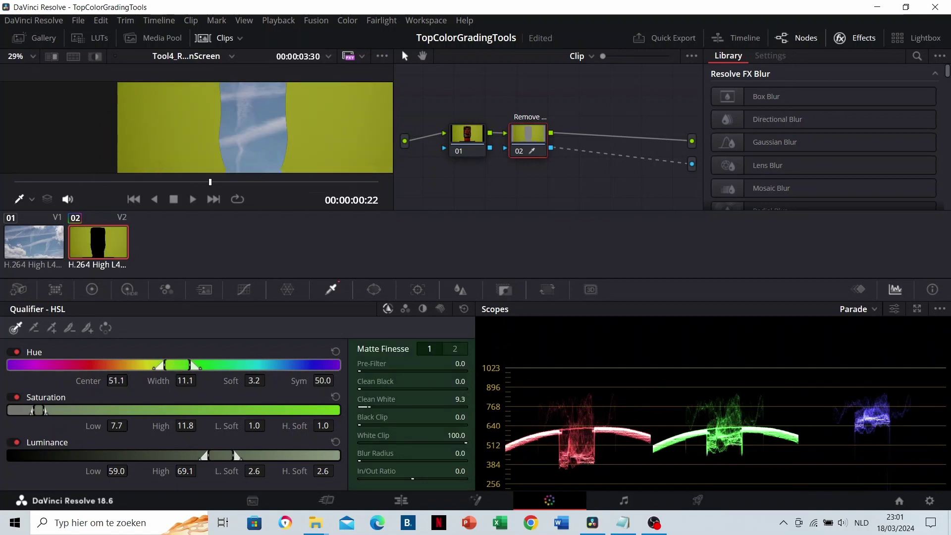
left_click(456, 349)
left_click(430, 349)
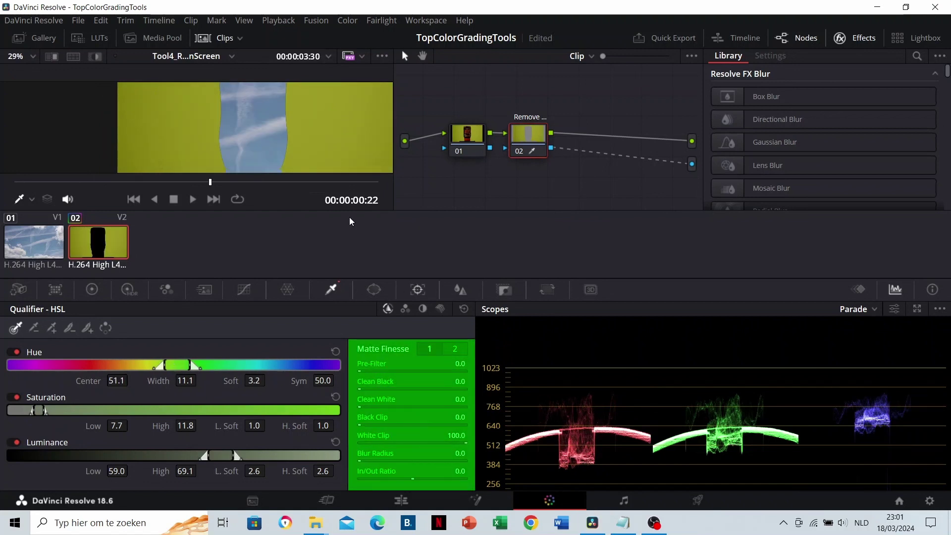
scroll(275, 123, "down", 3)
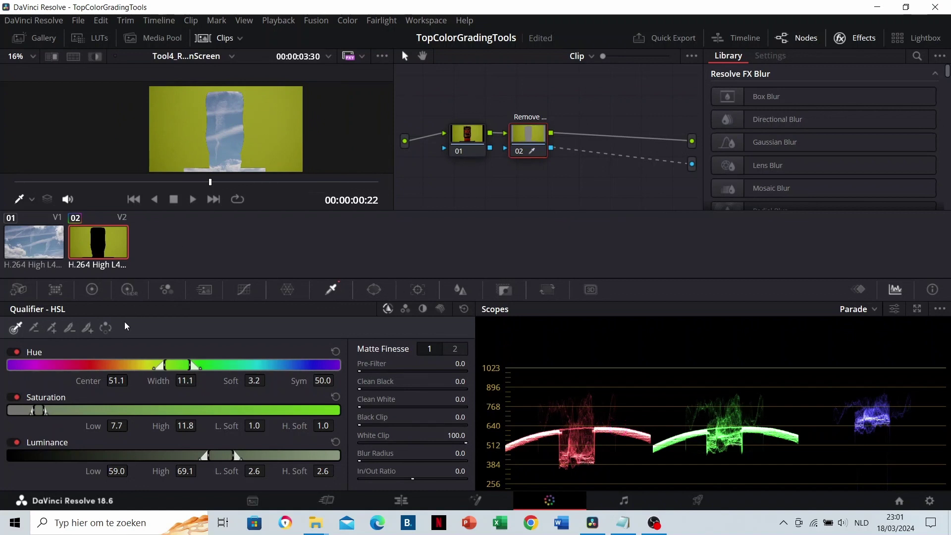
left_click(106, 328)
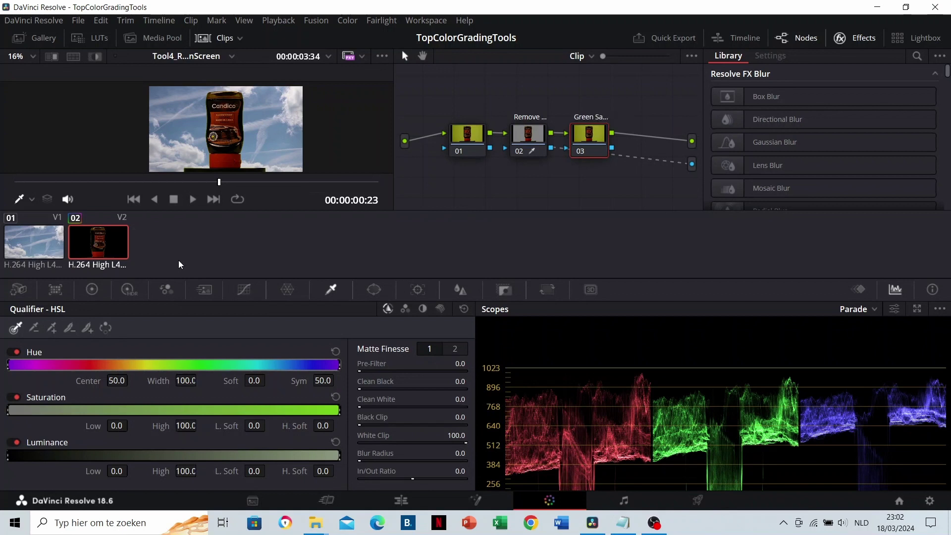
In Hue vs Sat, sample the yellow-green spill, pull it near zero saturation, widen its range, and shift its hue slightly
left_click(245, 290)
scroll(255, 153, "up", 5)
left_click(254, 153)
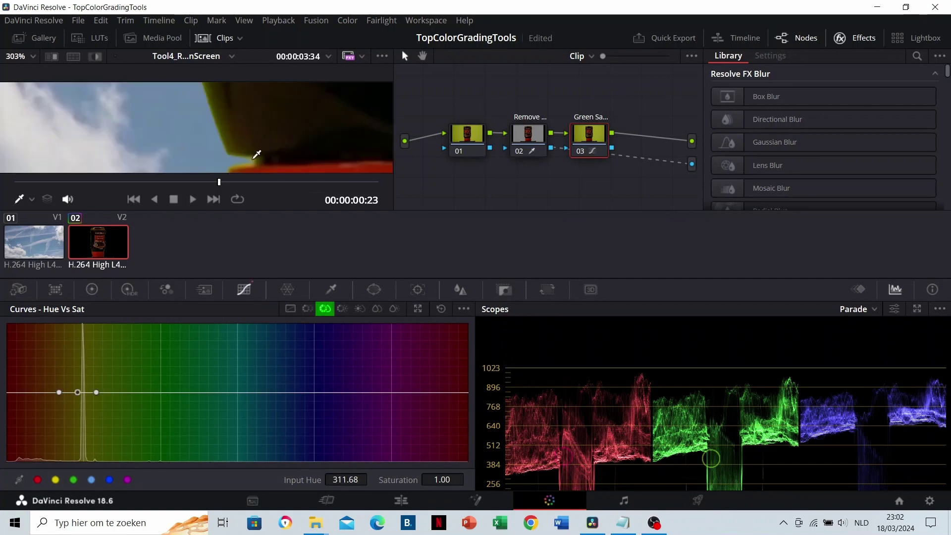
left_click_drag(78, 394, 81, 457)
left_click_drag(96, 394, 124, 396)
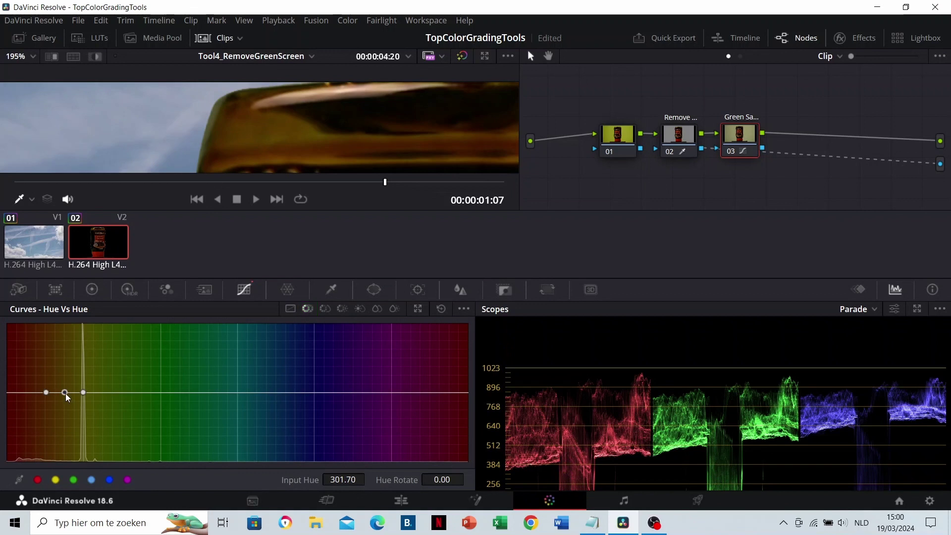
mouse_move(67, 396)
left_mouse_down()
mouse_move(68, 410)
mouse_move(67, 386)
left_mouse_up()
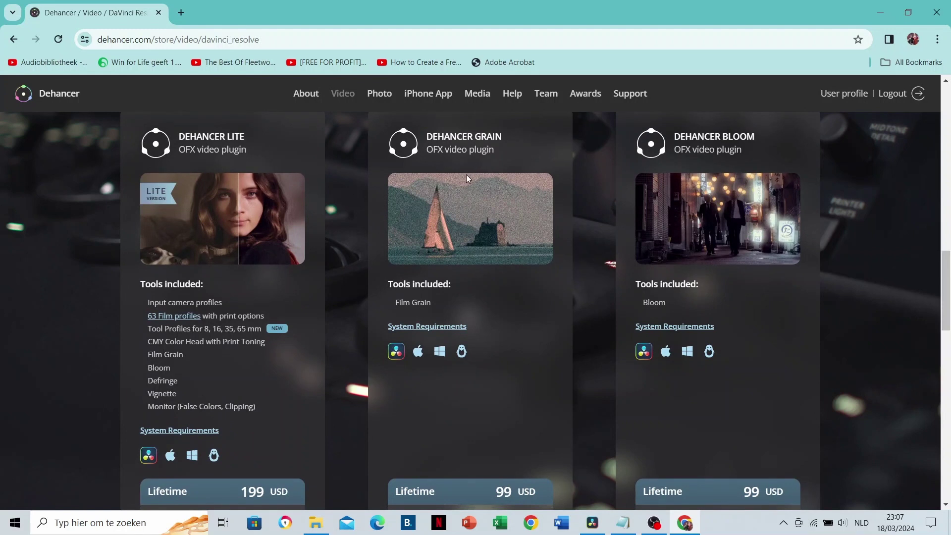
Enable Dehancer's Film Grain (35 mm ISO 250) on the face clip
scroll(466, 177, "down", 5)
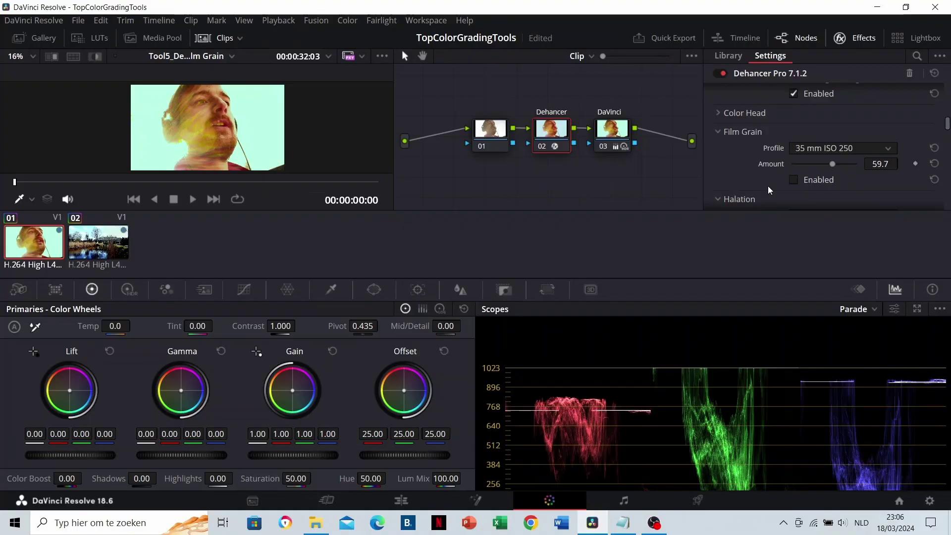
left_click(795, 182)
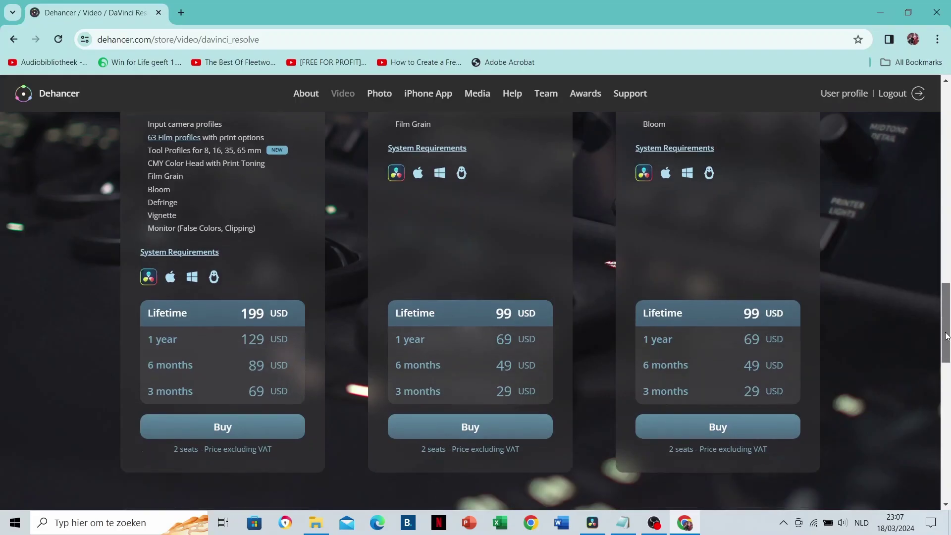
Scroll the Dehancer store page to the Dehancer Pro card's 'Tools included' list
scroll(947, 258, "up", 10)
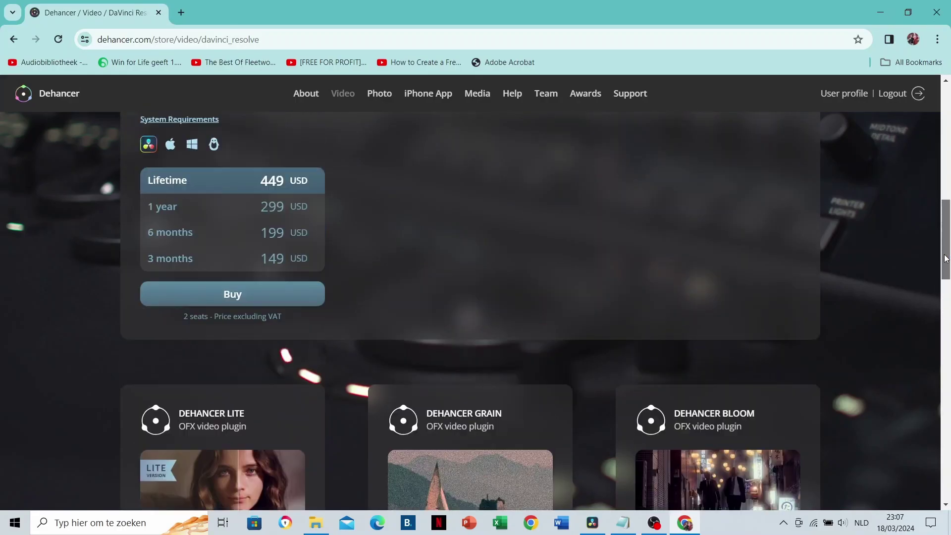
left_click_drag(946, 258, 949, 196)
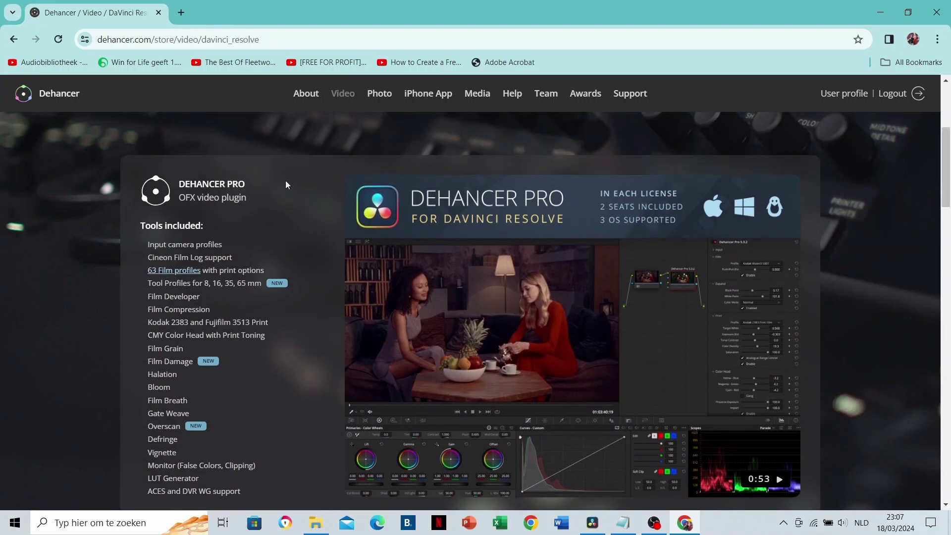
scroll(283, 178, "down", 1)
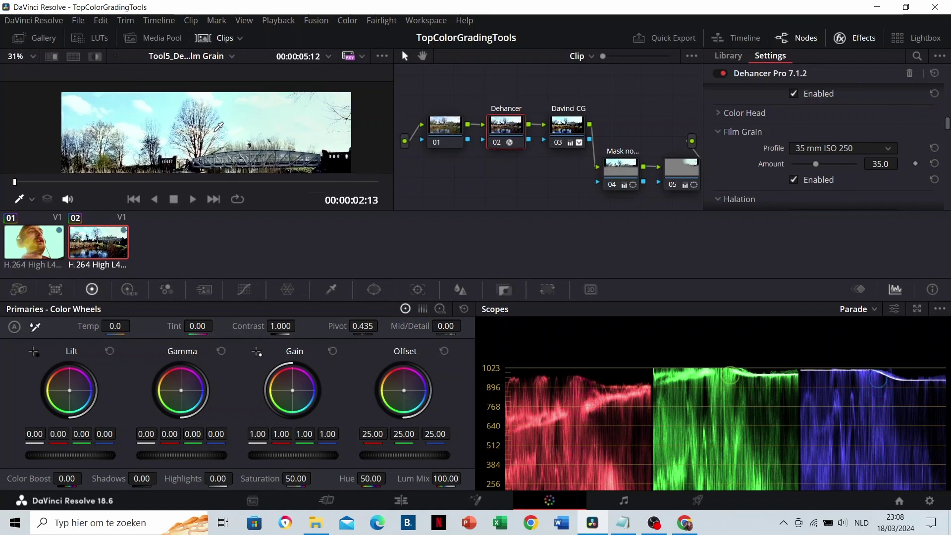
Untick Halation's Enabled box in the bridge clip's Dehancer settings, leaving grain at 35.0
scroll(797, 153, "down", 3)
left_click(794, 151)
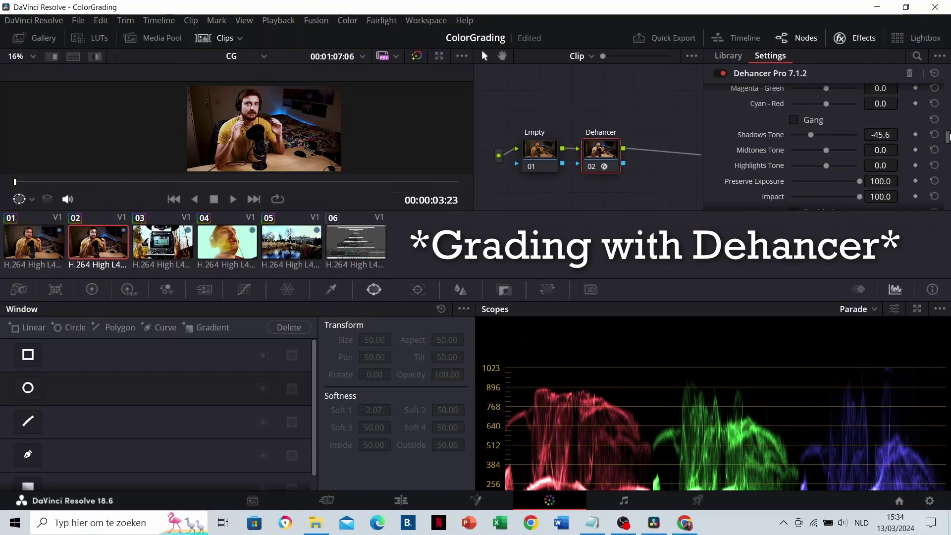
scroll(755, 148, "down", 2)
scroll(755, 166, "up", 3)
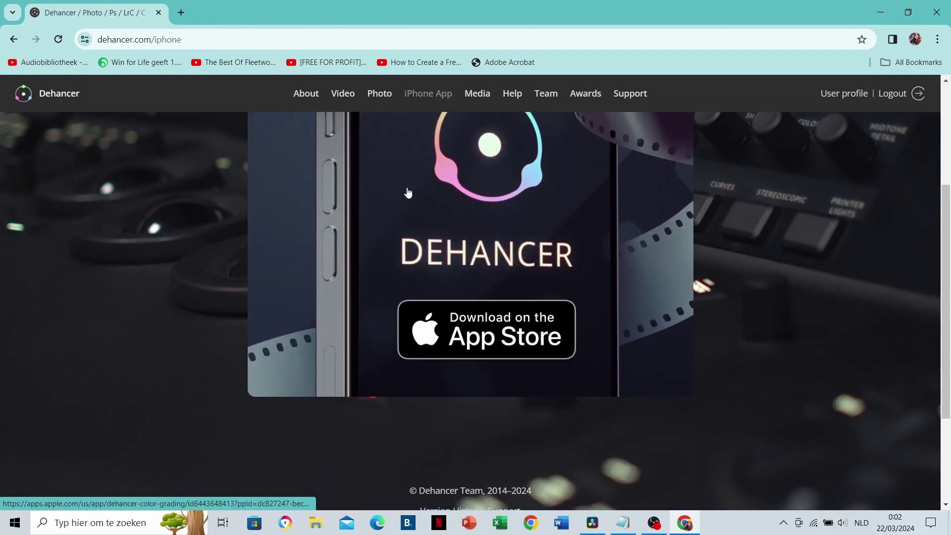
Follow the 'Download on the App Store' link on dehancer.com/iphone
left_click(408, 191)
scroll(409, 192, "down", 2)
scroll(408, 191, "down", 10)
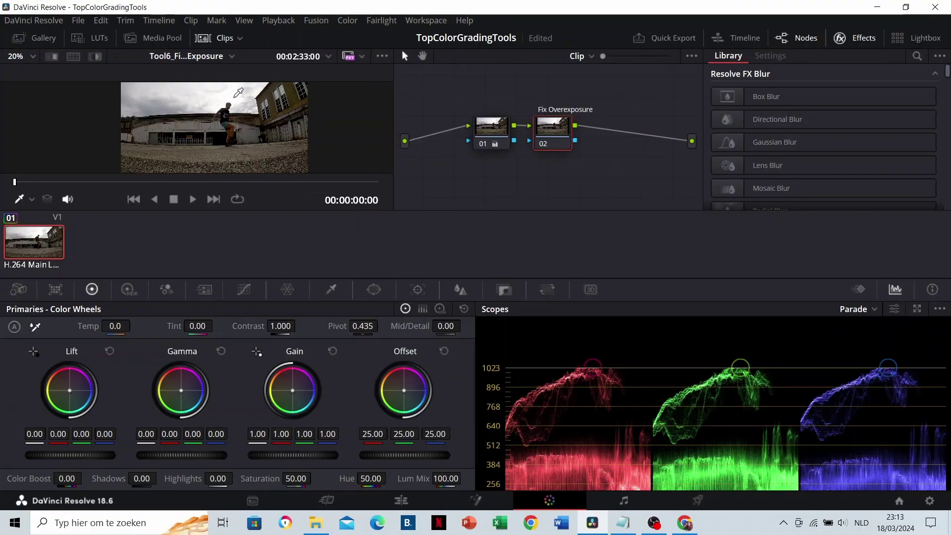
Confirm node 02 as 'Fix Overexposure' and lower the HDR Highlight exposure to -0.55
key("Return")
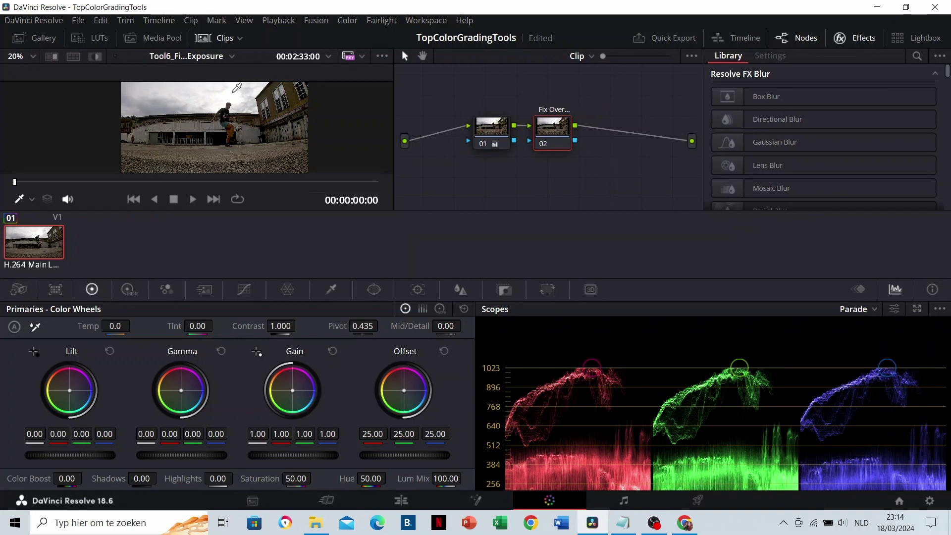
left_click(128, 290)
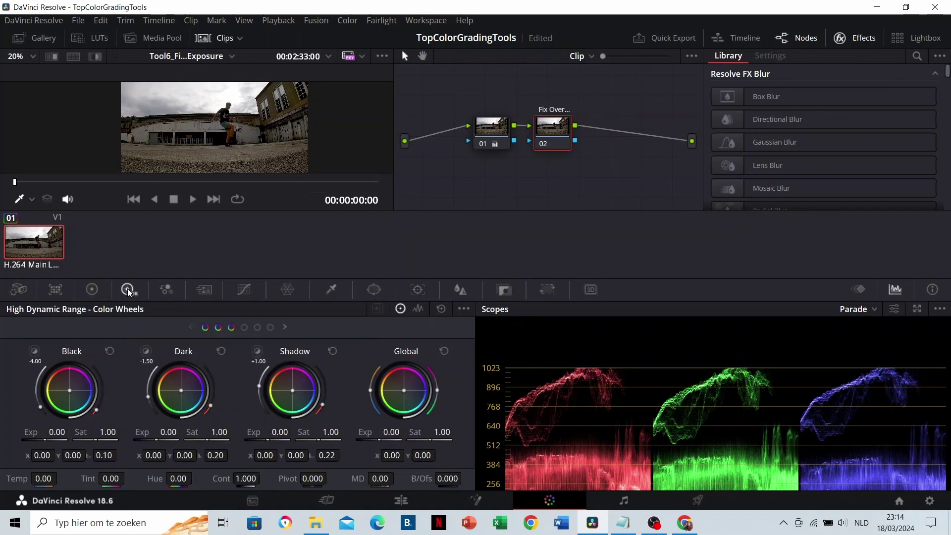
left_click(285, 328)
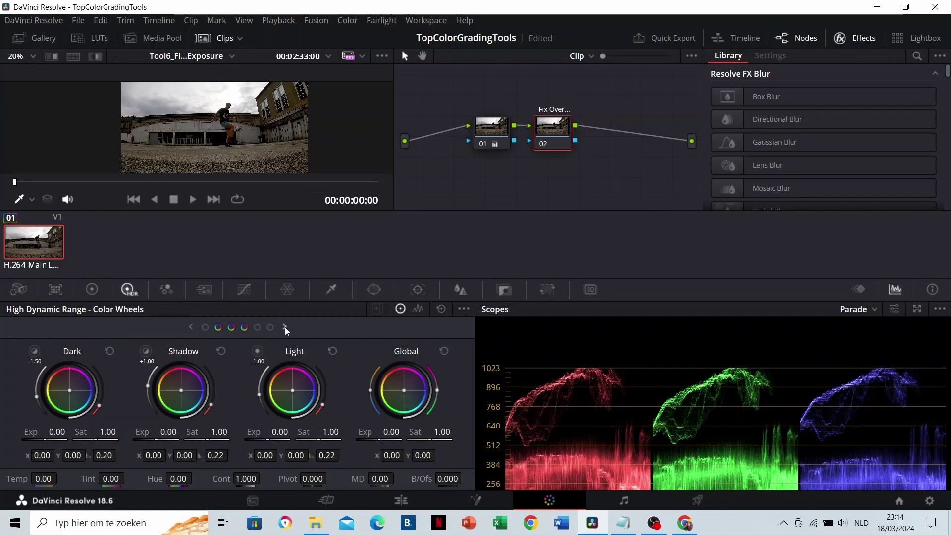
left_click(285, 327)
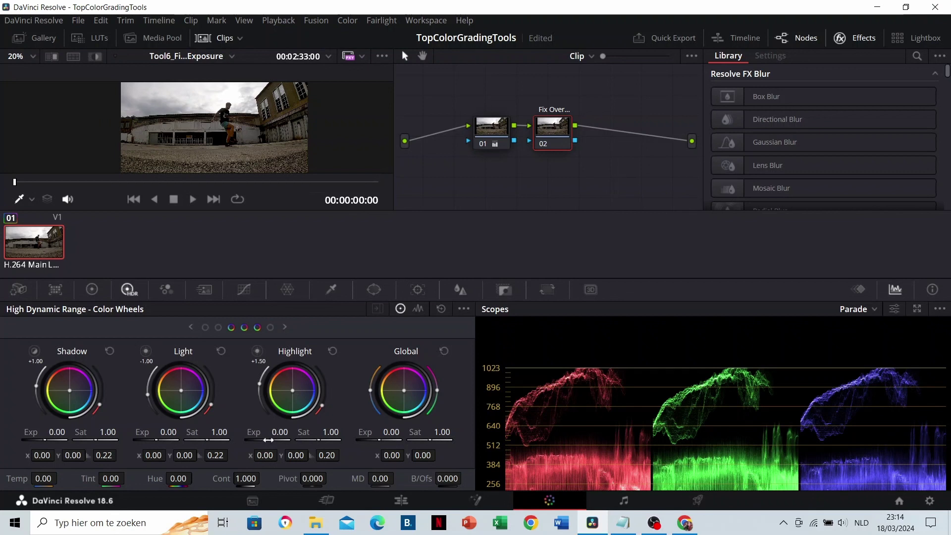
left_click_drag(268, 440, 245, 440)
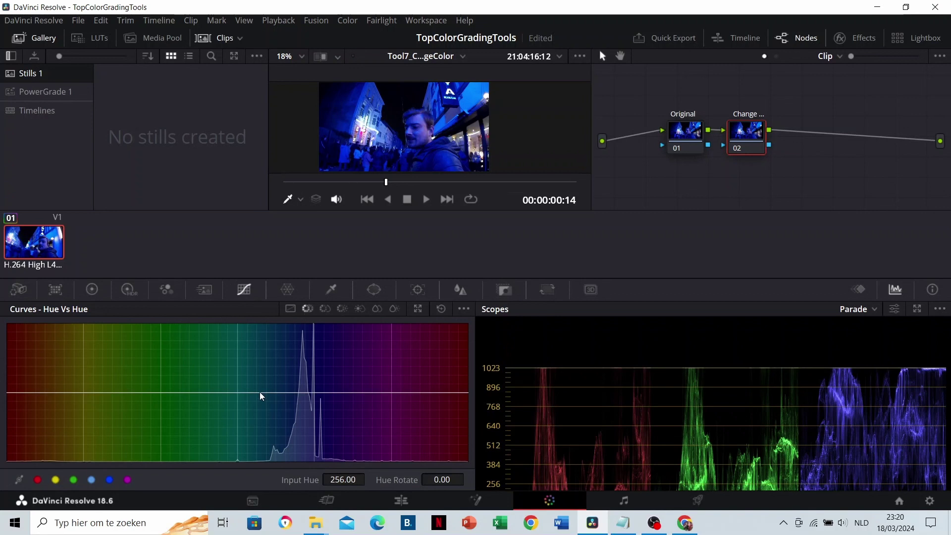
Try a Hue vs Hue shift toward green and a Color Warper push toward purple, reverting both
left_click_drag(261, 396, 253, 442)
right_click(251, 440)
left_click(287, 290)
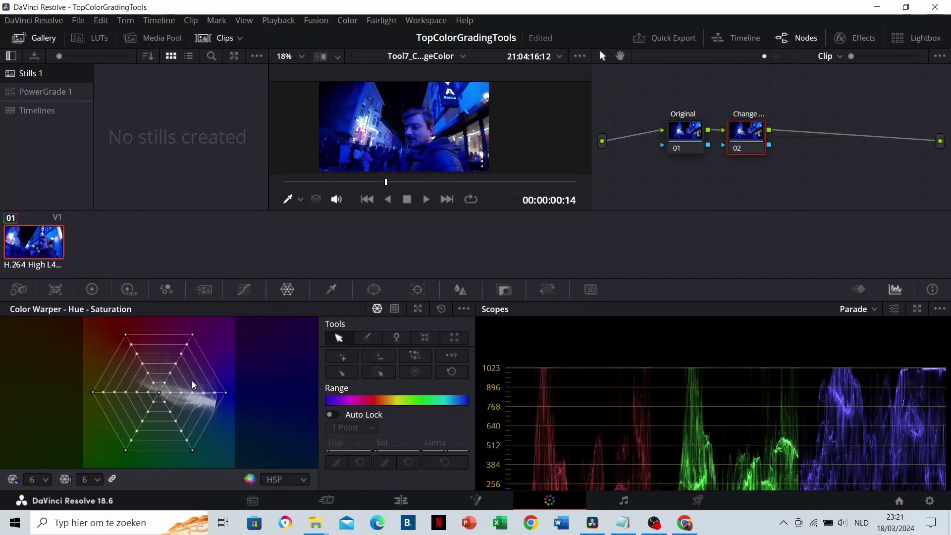
mouse_move(162, 397)
left_mouse_down()
mouse_move(208, 392)
mouse_move(149, 397)
mouse_move(142, 387)
mouse_move(146, 403)
left_mouse_up()
key("shift+Home")
Warm Offset, Gain, Gamma and Lift toward red, then turn the street green with Hue vs Hue and Color Warper
left_click(92, 292)
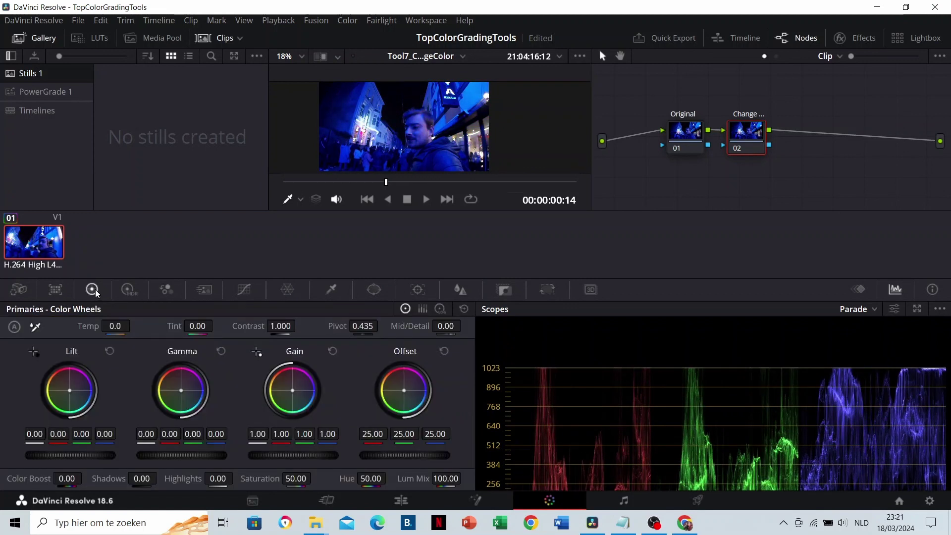
left_click_drag(404, 391, 393, 376)
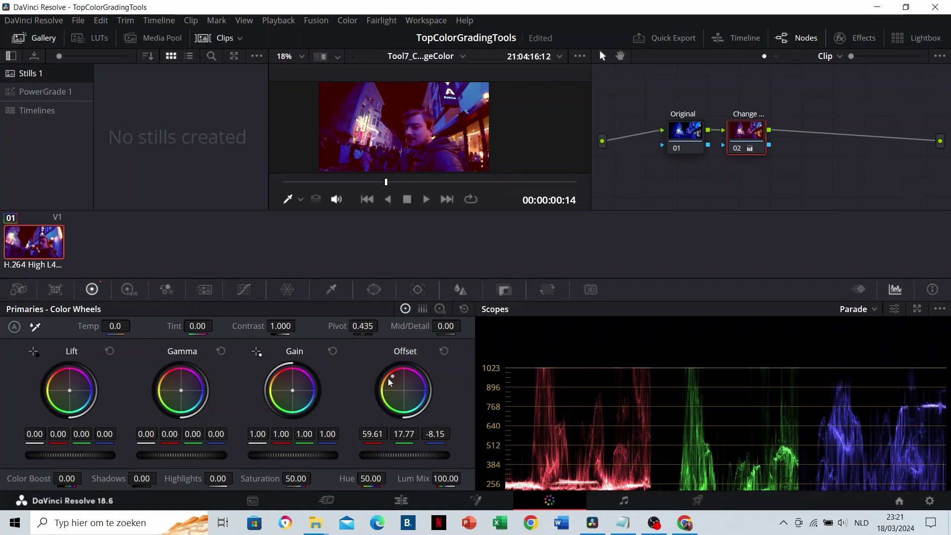
left_click_drag(293, 391, 288, 384)
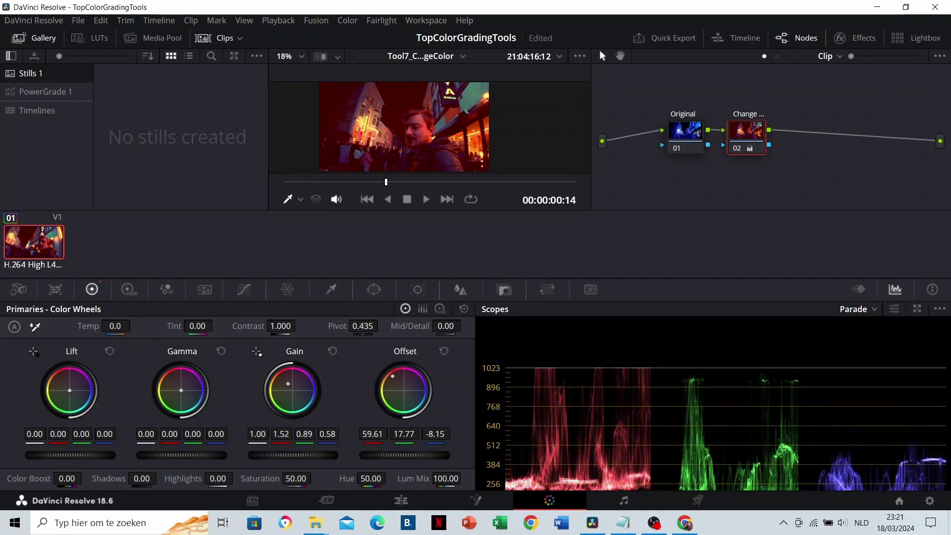
left_click_drag(180, 389, 178, 387)
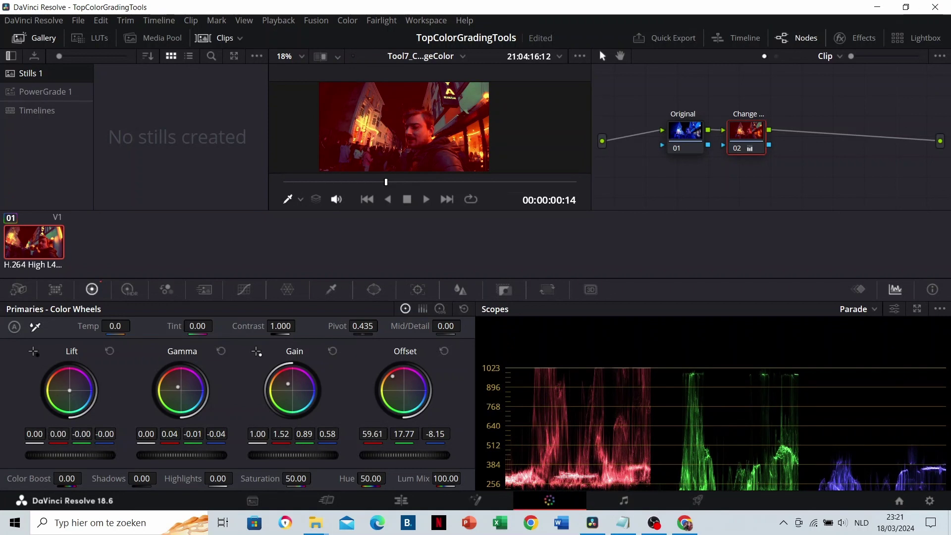
left_click_drag(69, 390, 66, 389)
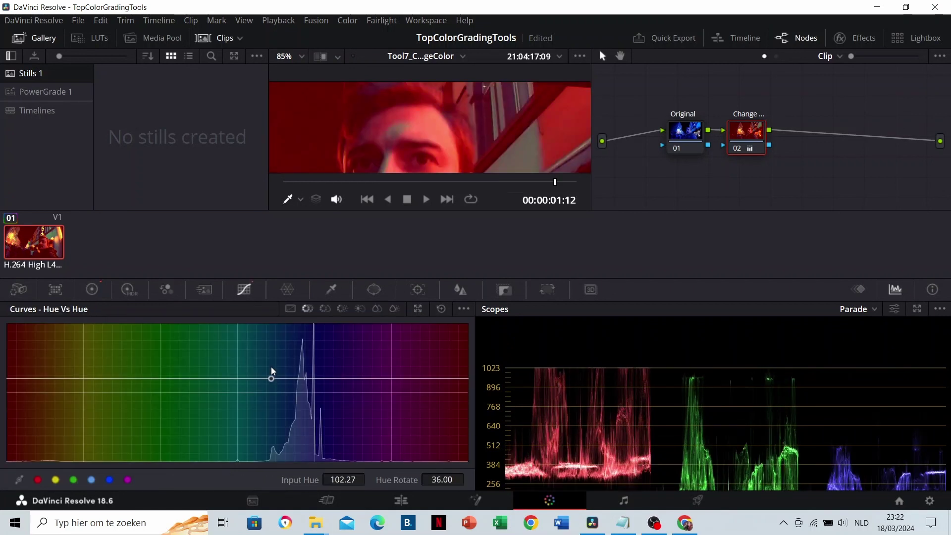
mouse_move(272, 371)
left_mouse_down()
mouse_move(272, 354)
mouse_move(265, 385)
left_mouse_up()
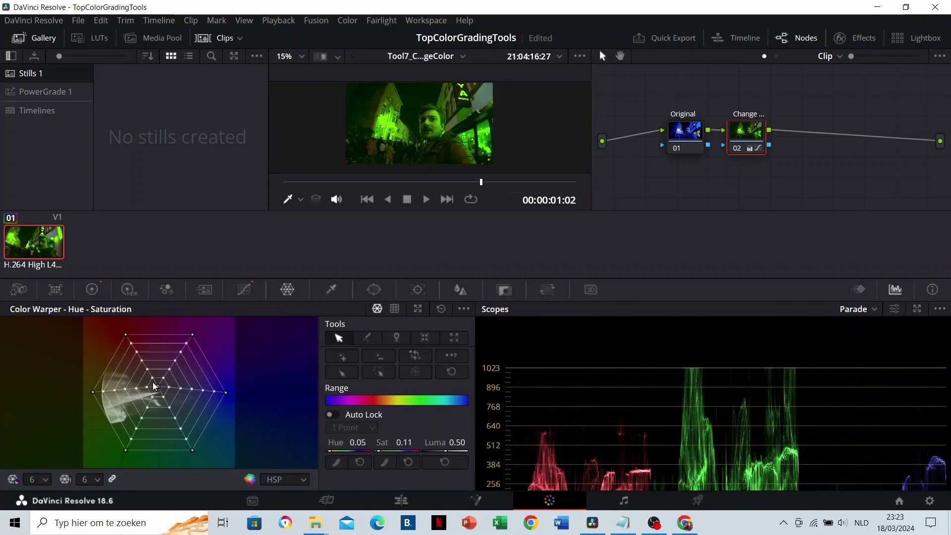
mouse_move(155, 387)
left_mouse_down()
mouse_move(141, 378)
mouse_move(172, 391)
mouse_move(164, 386)
left_mouse_up()
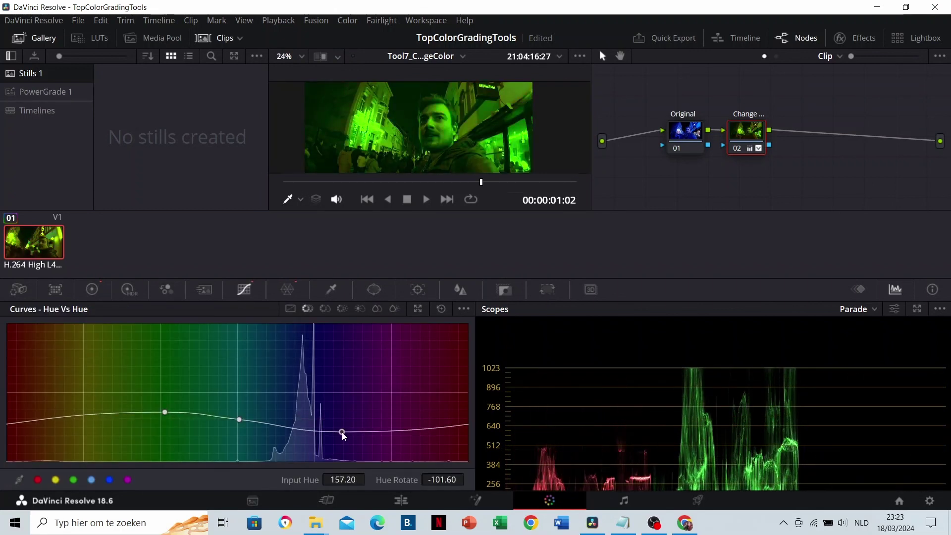